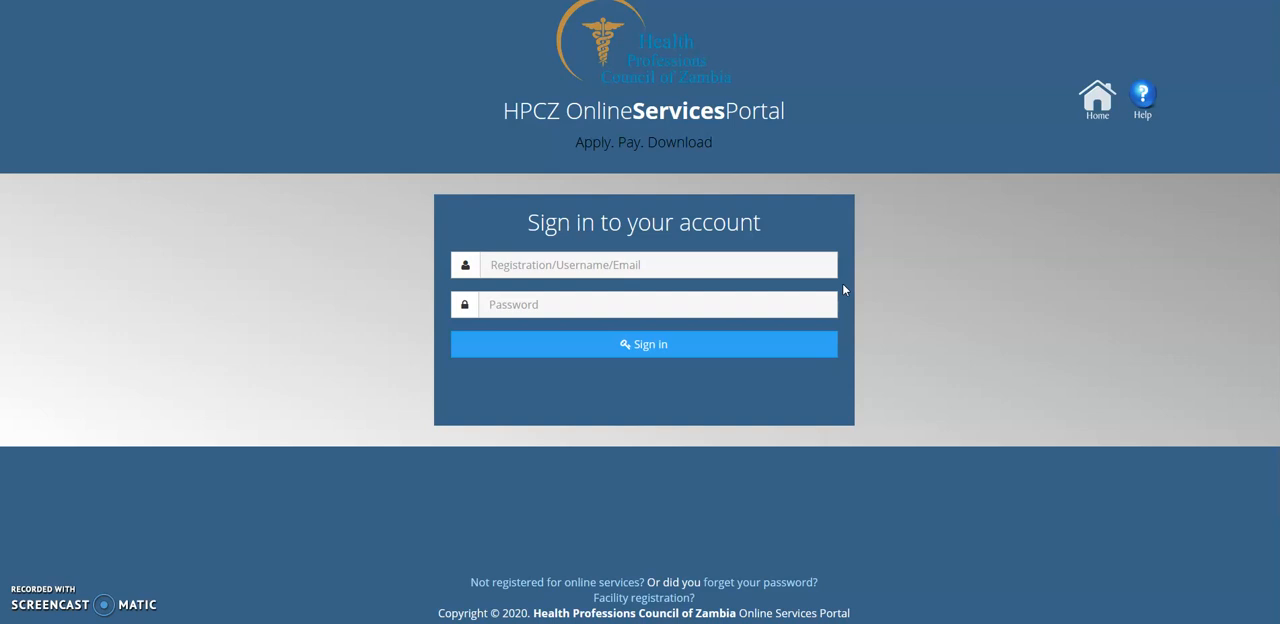
left_click(785, 306)
left_click(666, 366)
left_click(1023, 429)
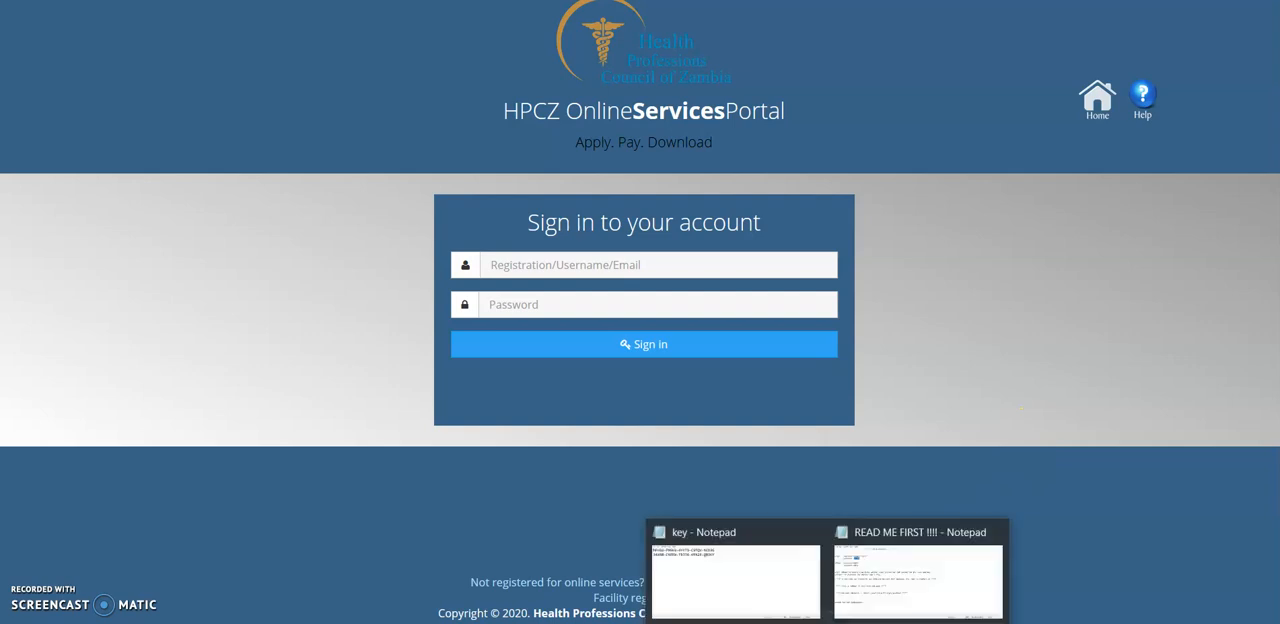
- Switch to the key file in Notepad, replace all its text with portal.hpcz.org.zm, and minimise the window
left_click(748, 590)
key("ctrl+a")
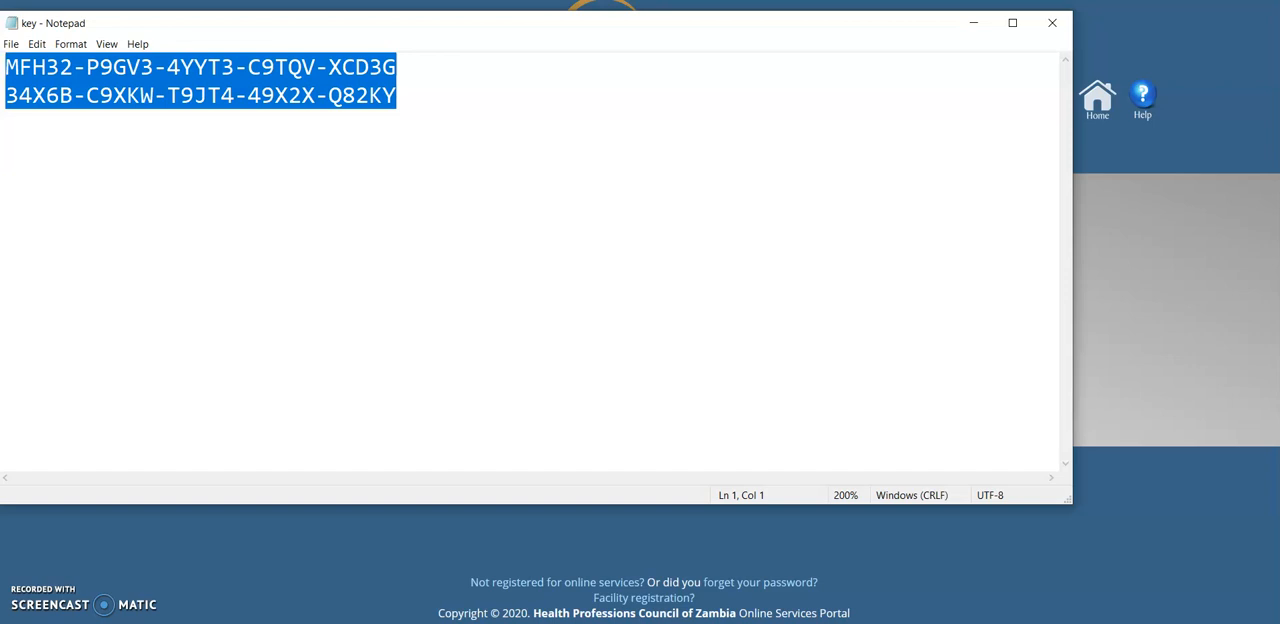
type("p")
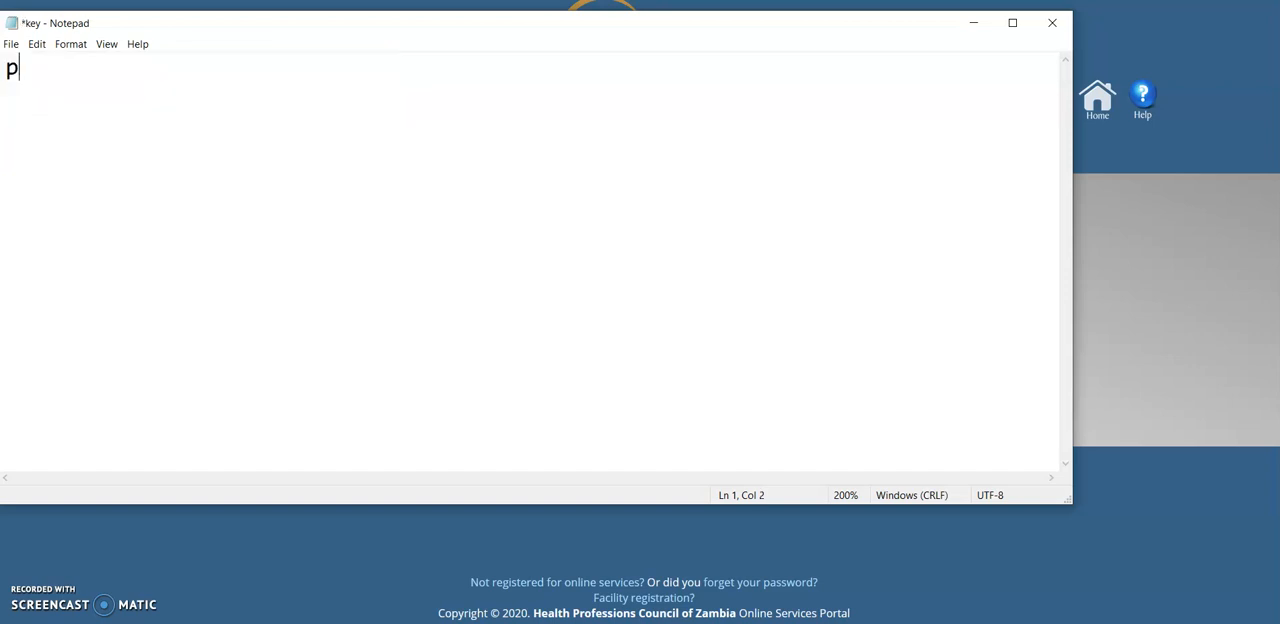
type("ortal.h")
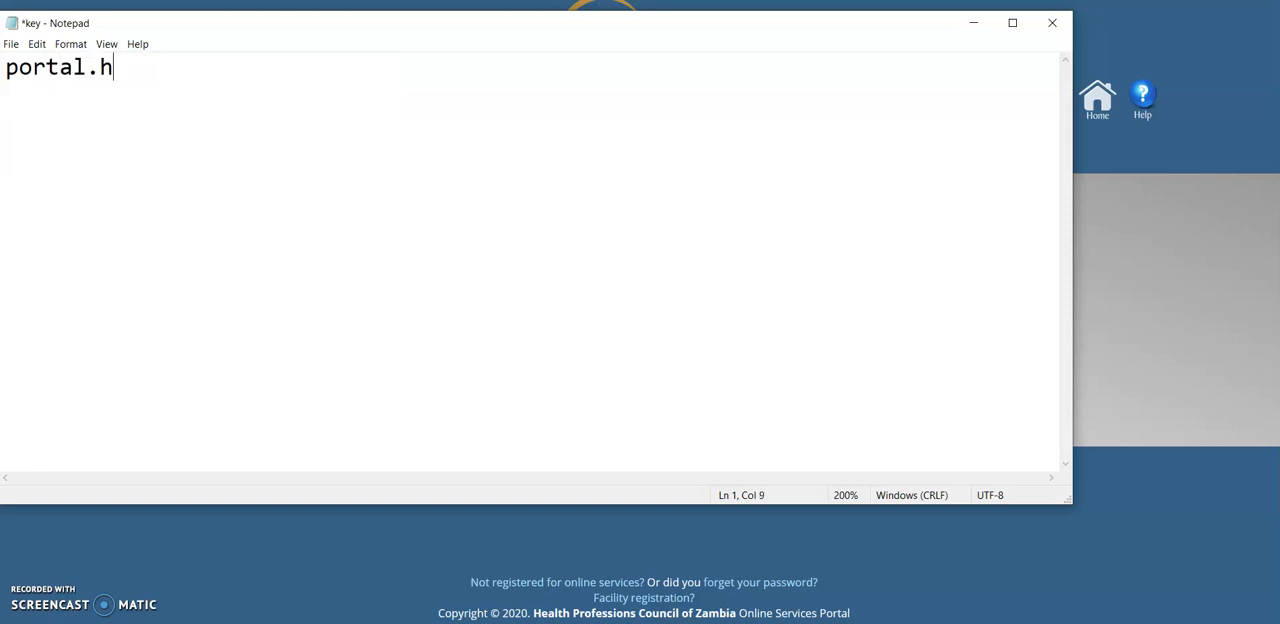
type("pcz.org.zm")
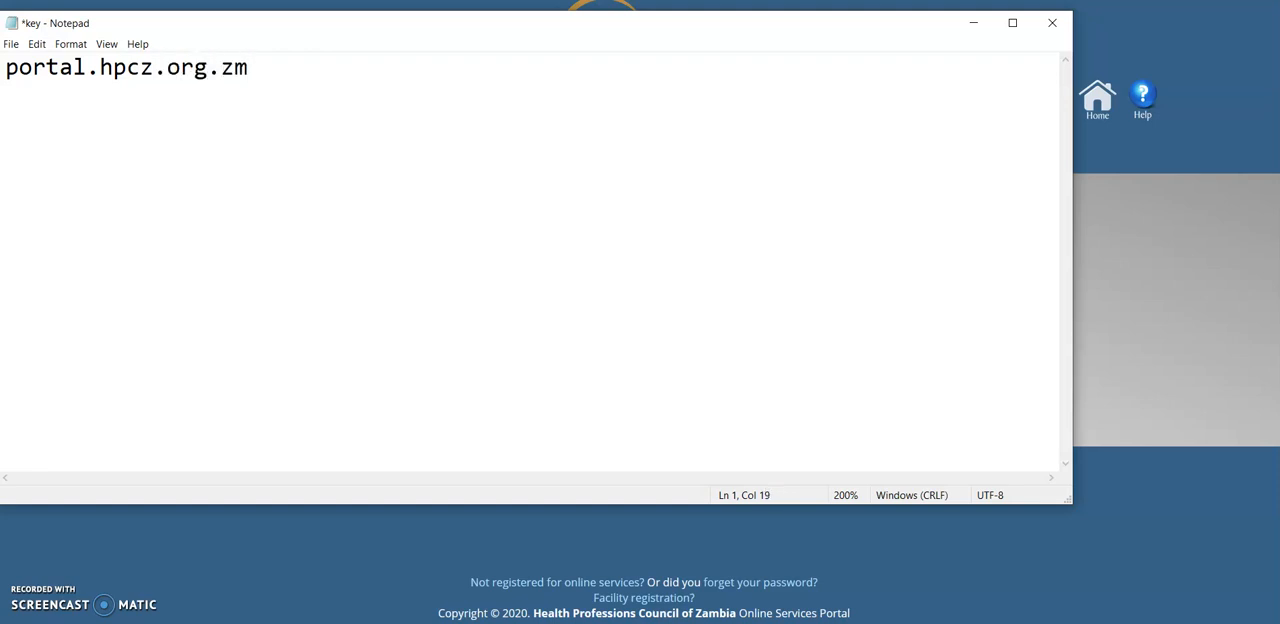
left_click_drag(255, 72, 5, 72)
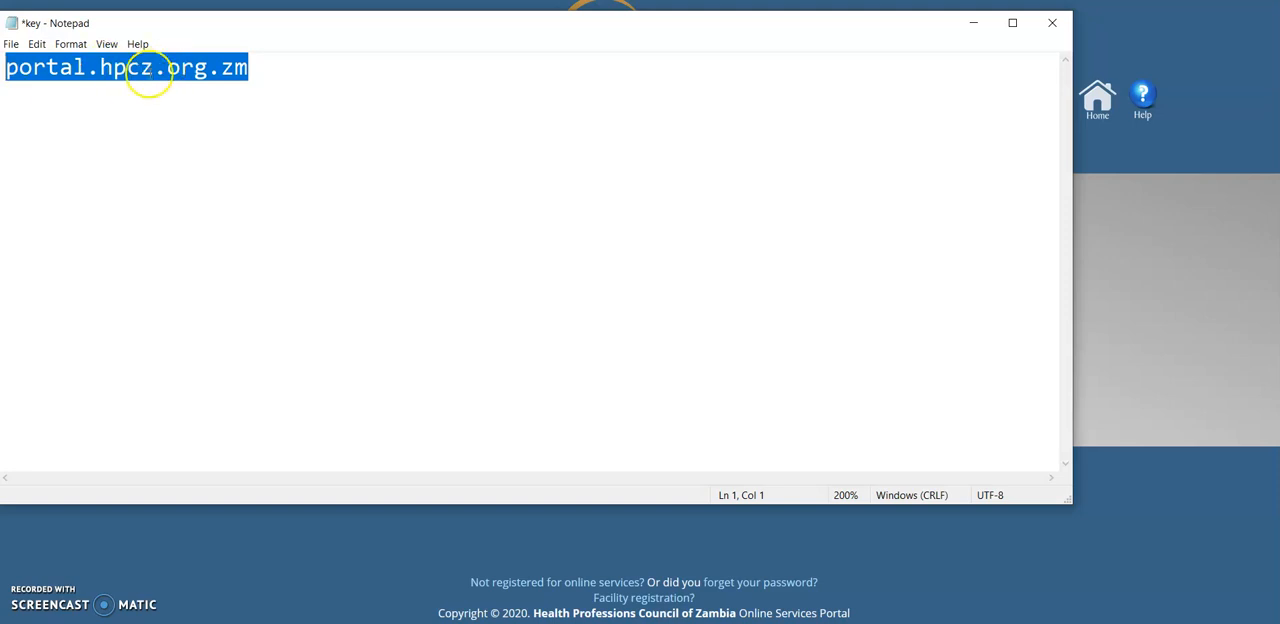
left_click(966, 26)
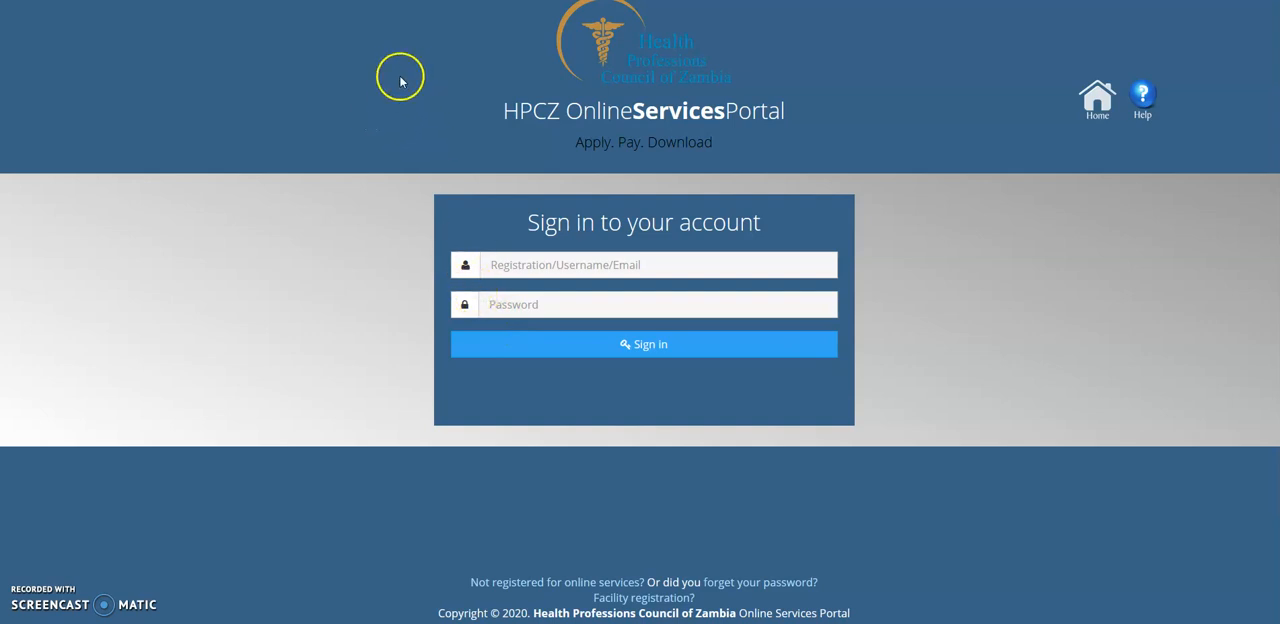
- Open the registration form for online services and set the cadre to Practitioner
left_click(519, 584)
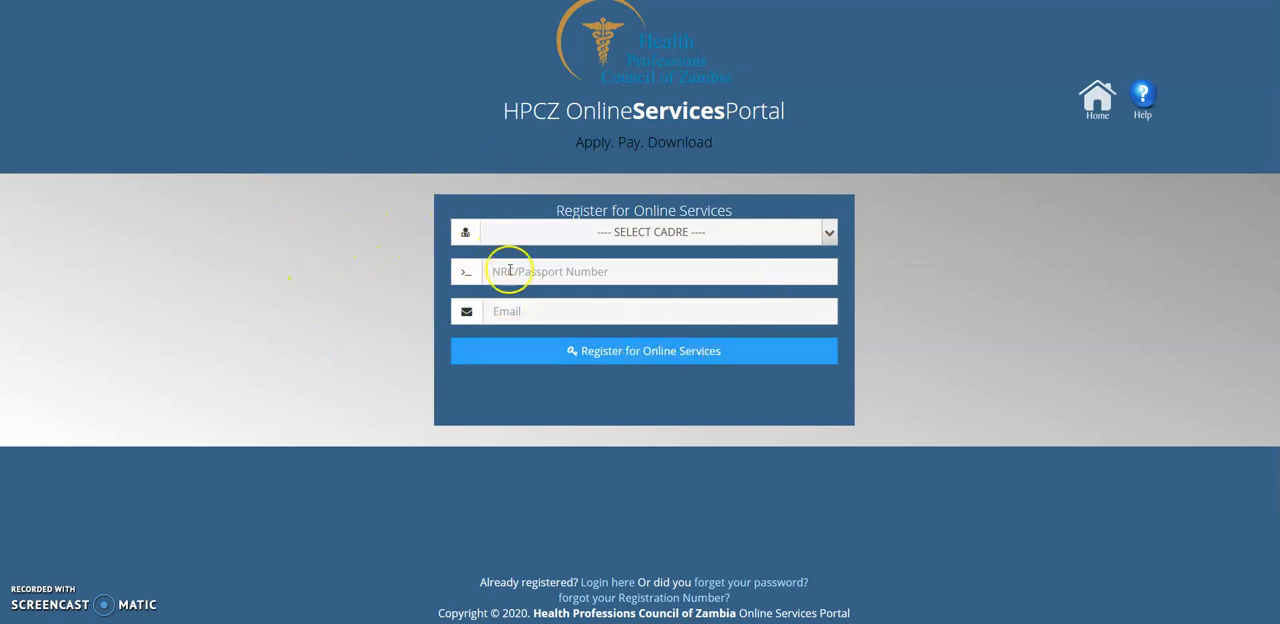
left_click(652, 238)
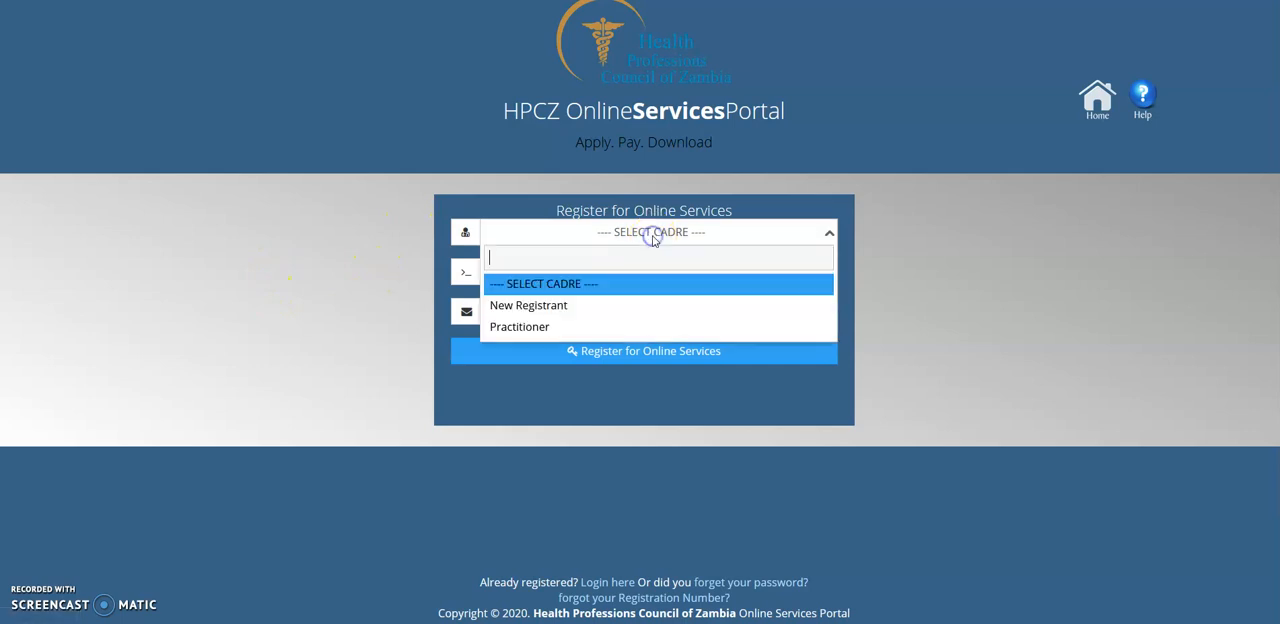
left_click(538, 330)
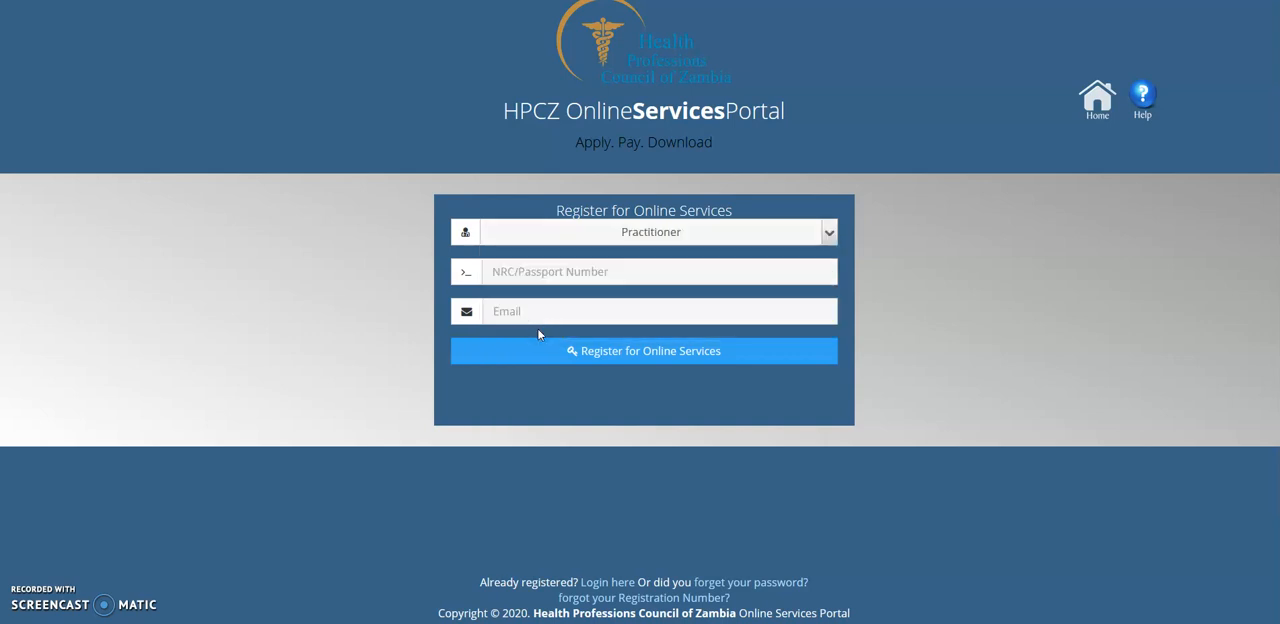
- Fill in the practitioner's NRC/passport number and e-mail address, and submit the registration for online services
left_click(530, 276)
left_click(521, 277)
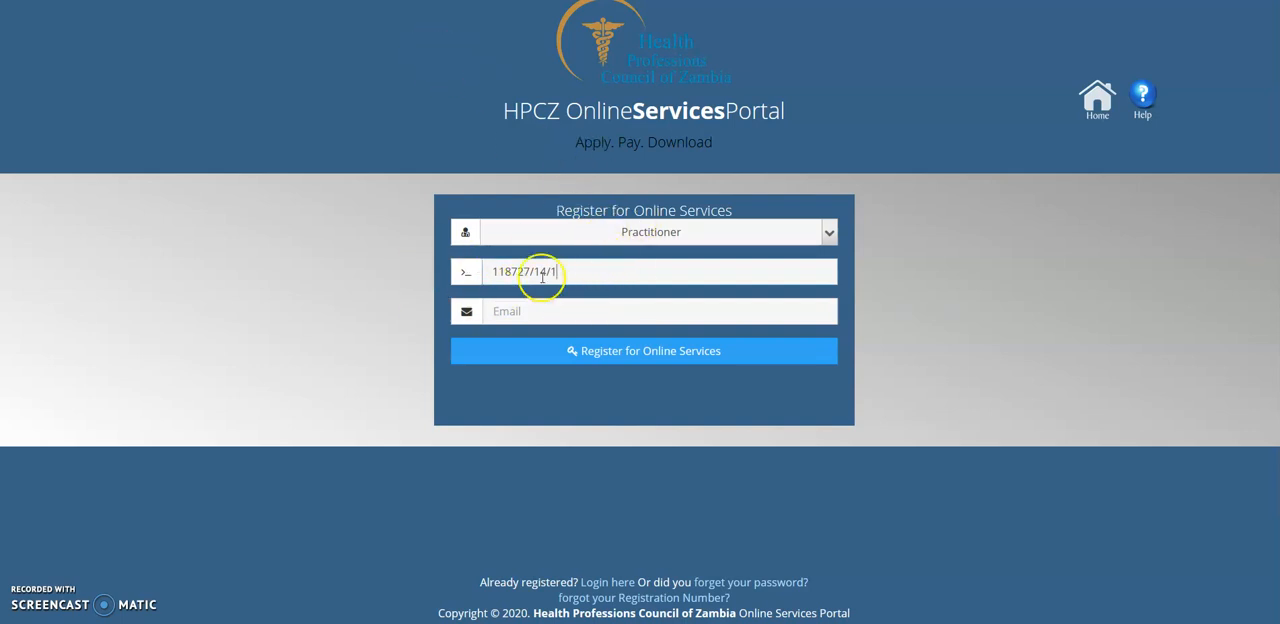
left_click(505, 314)
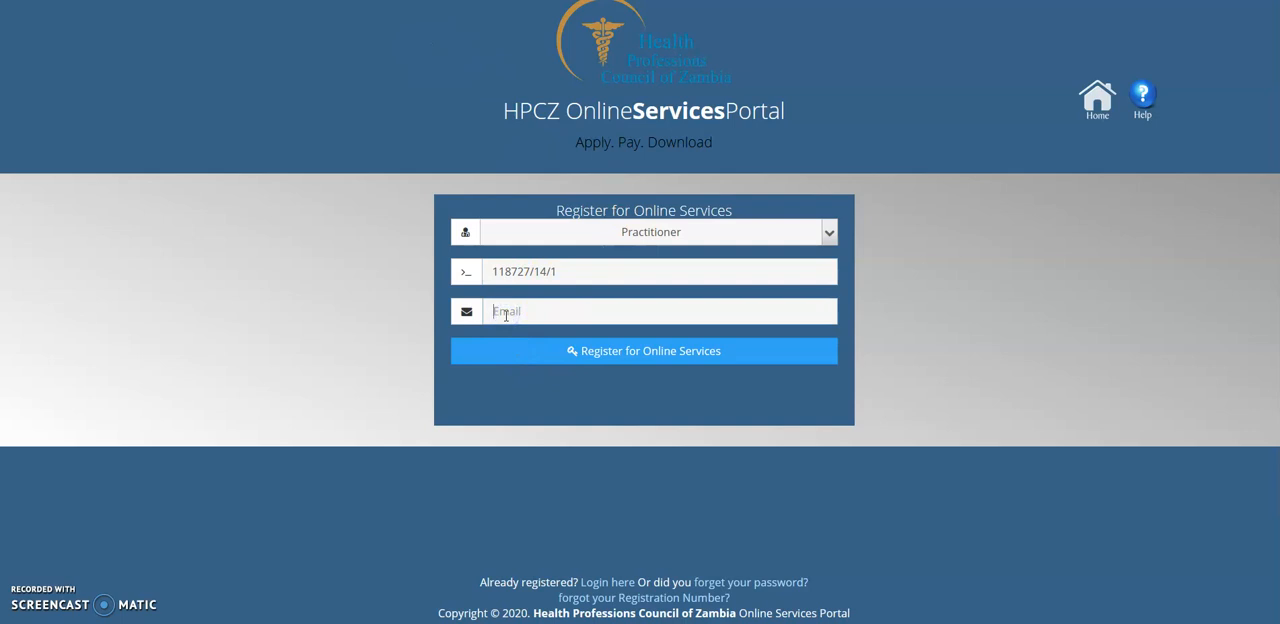
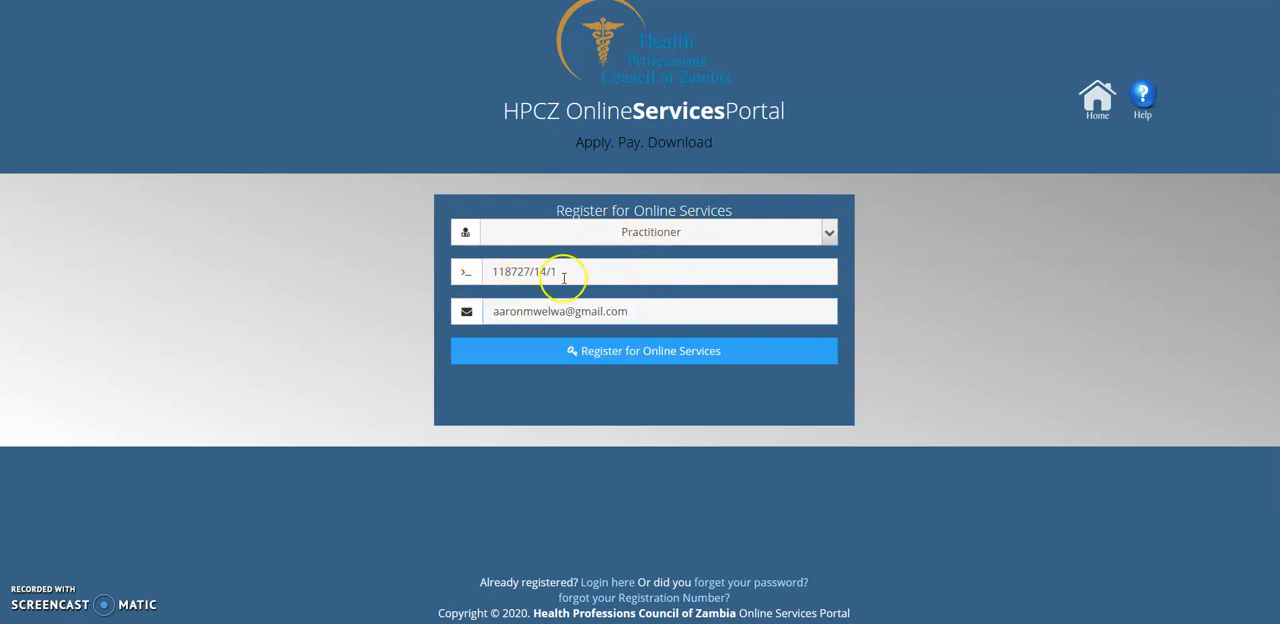
left_click(620, 313)
left_click(619, 353)
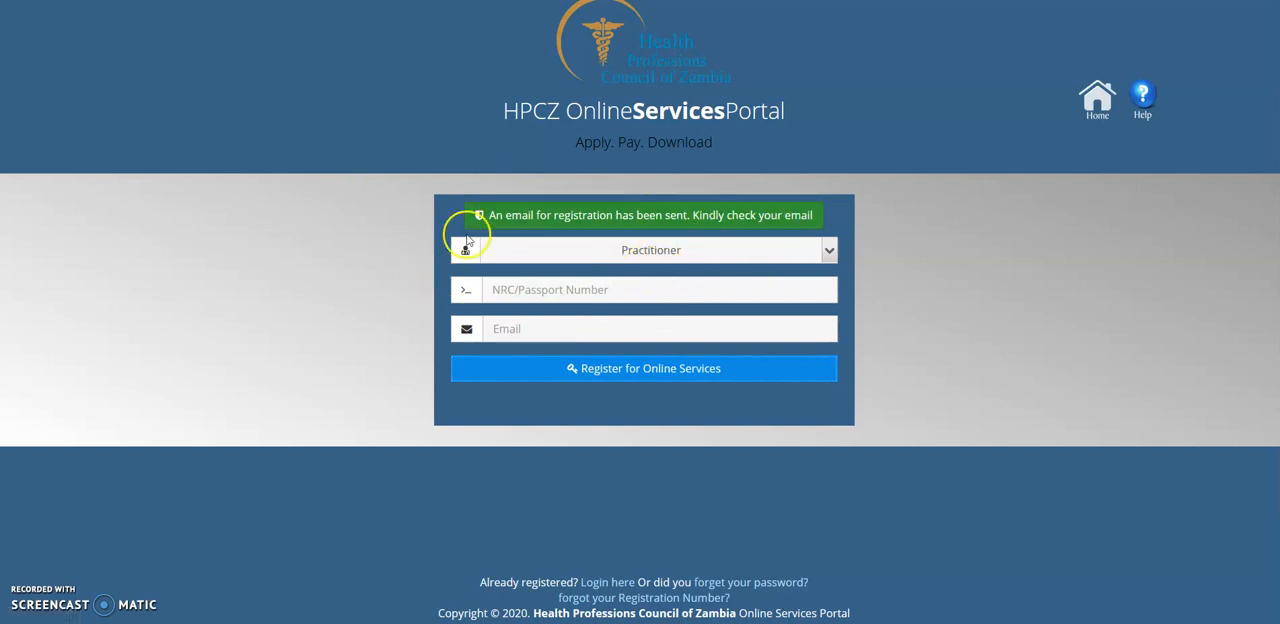
- Switch to Gmail, open the Online Services Registration message from HPCZ, and follow its Complete Registration link
left_click(320, 2)
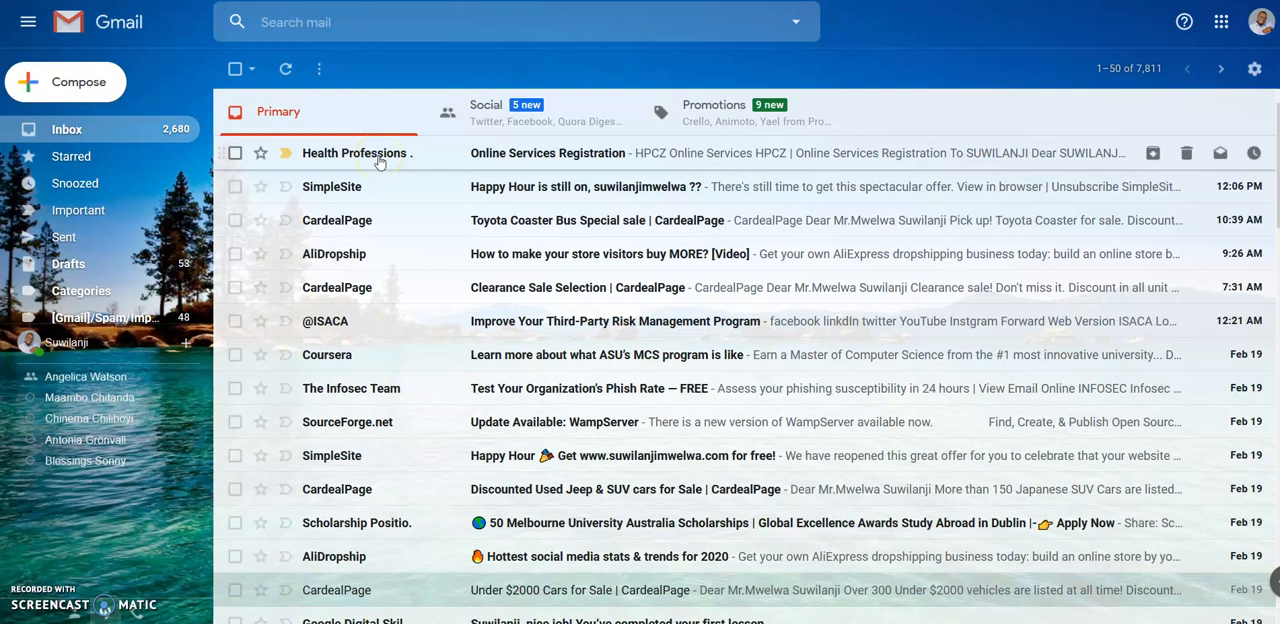
left_click(503, 164)
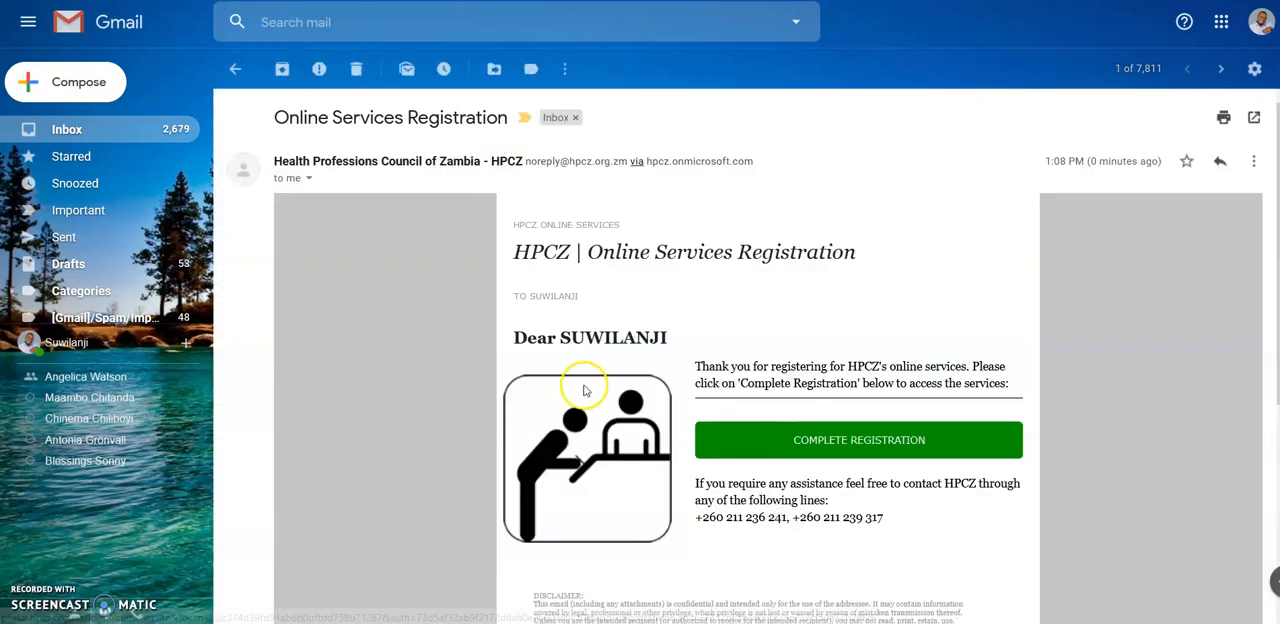
scroll(533, 394, "down", 1)
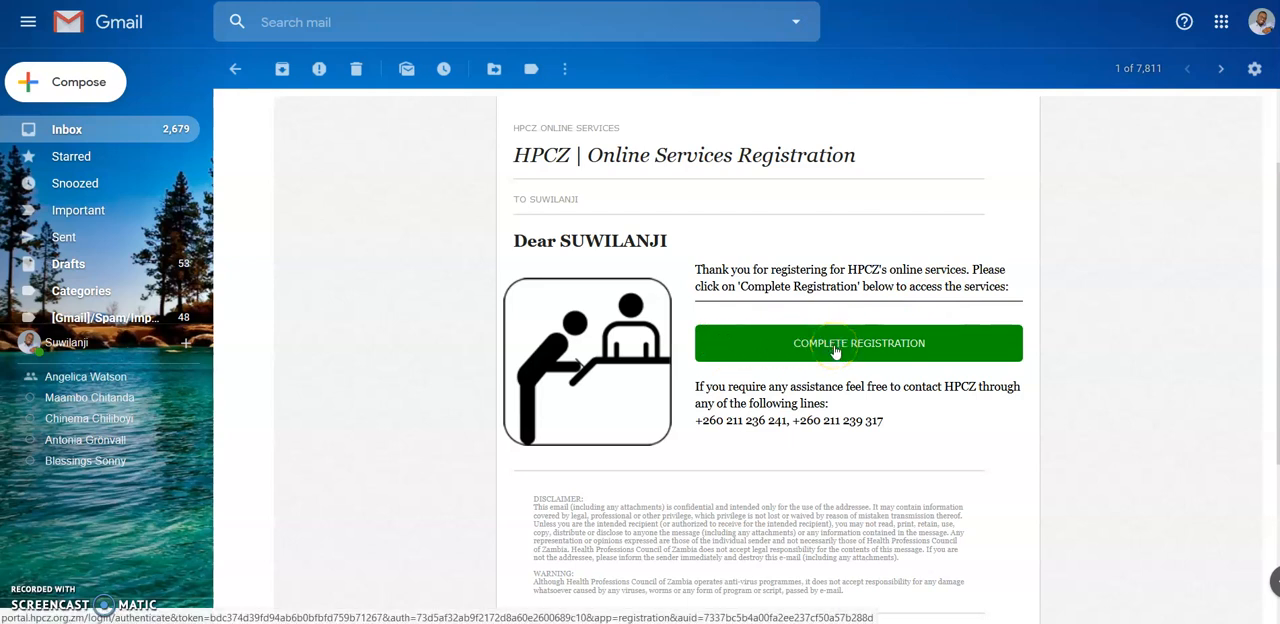
left_click(835, 352)
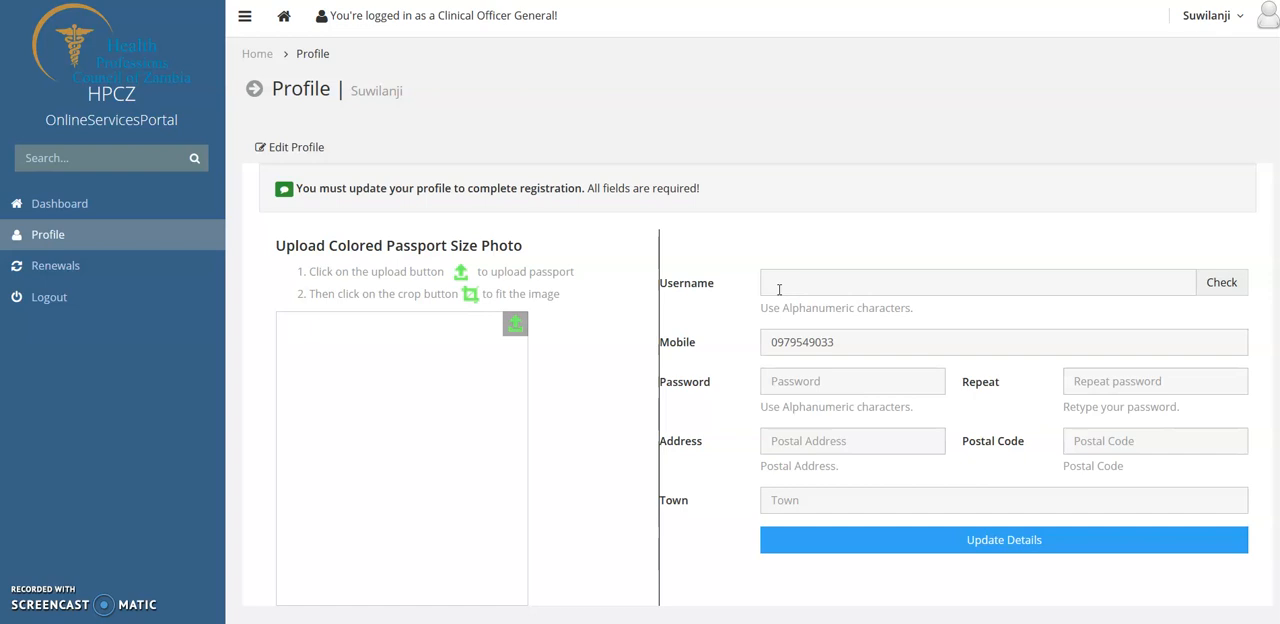
- Enter the account username in the portal profile, leaving the prefilled mobile number as it is
left_click(780, 285)
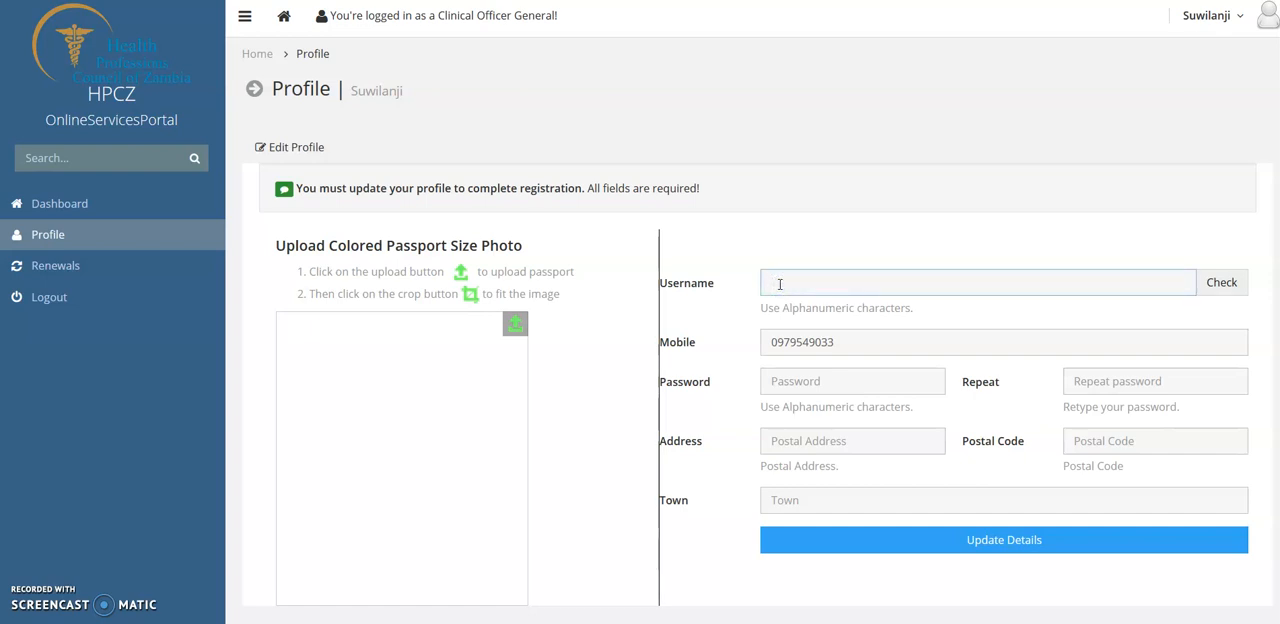
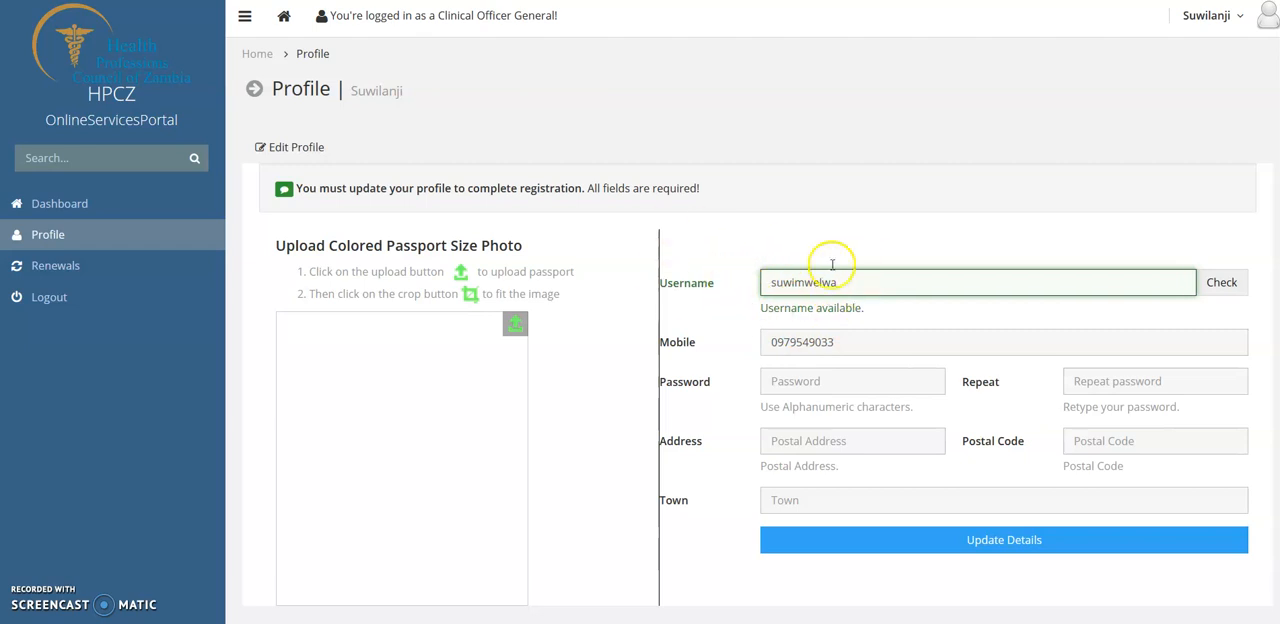
left_click(845, 342)
key("Escape")
left_click(895, 309)
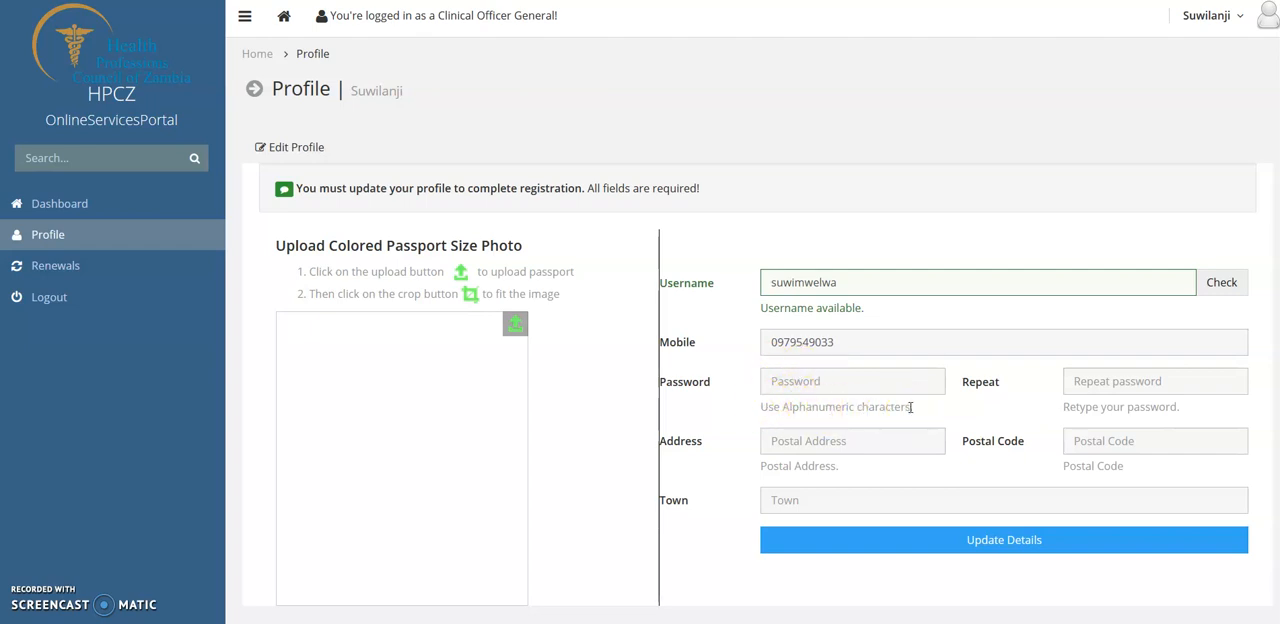
- Enter the account password in the profile and repeat it in the confirmation field
left_click(797, 381)
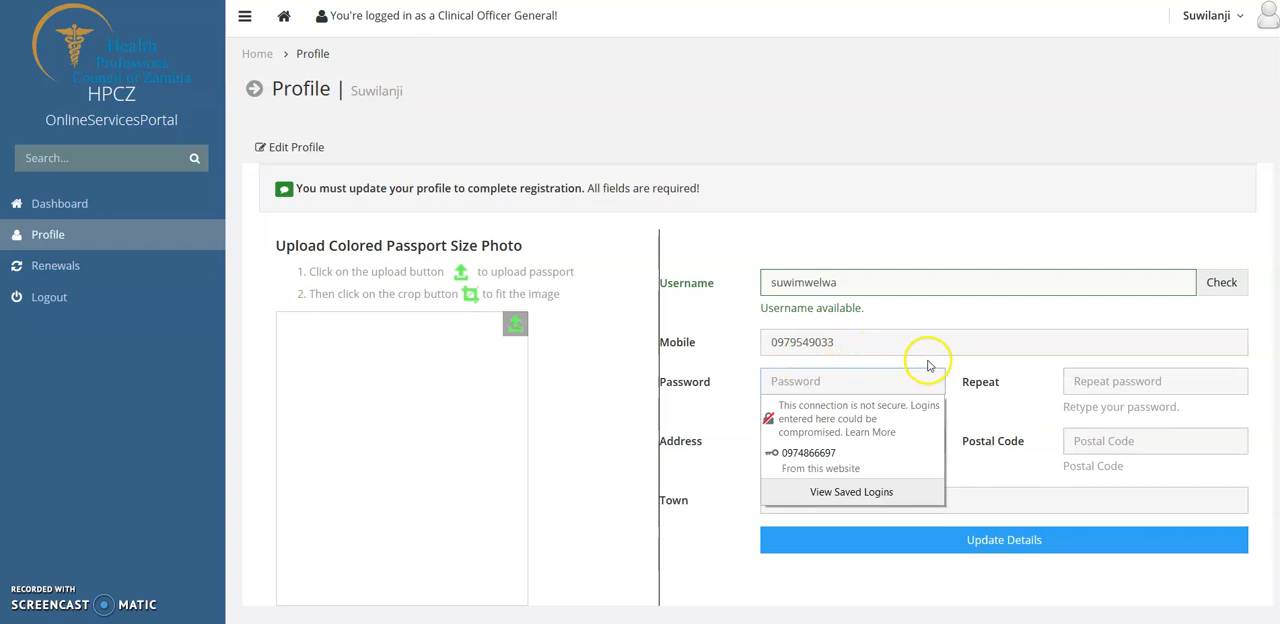
left_click(838, 386)
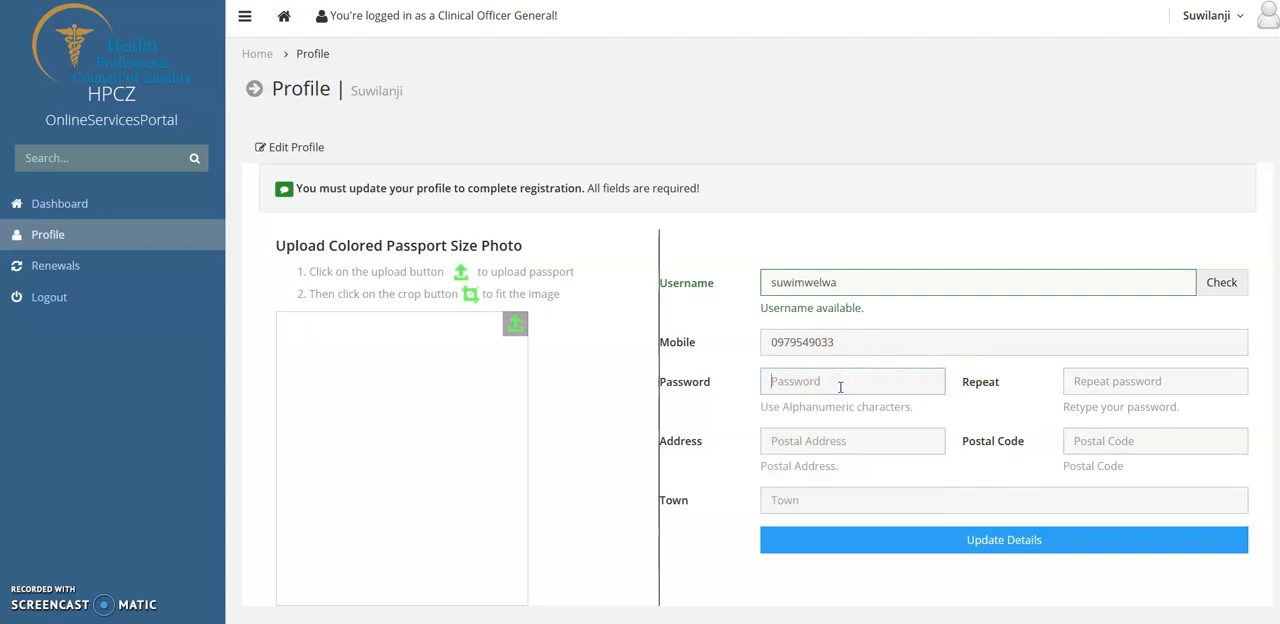
type("••••••")
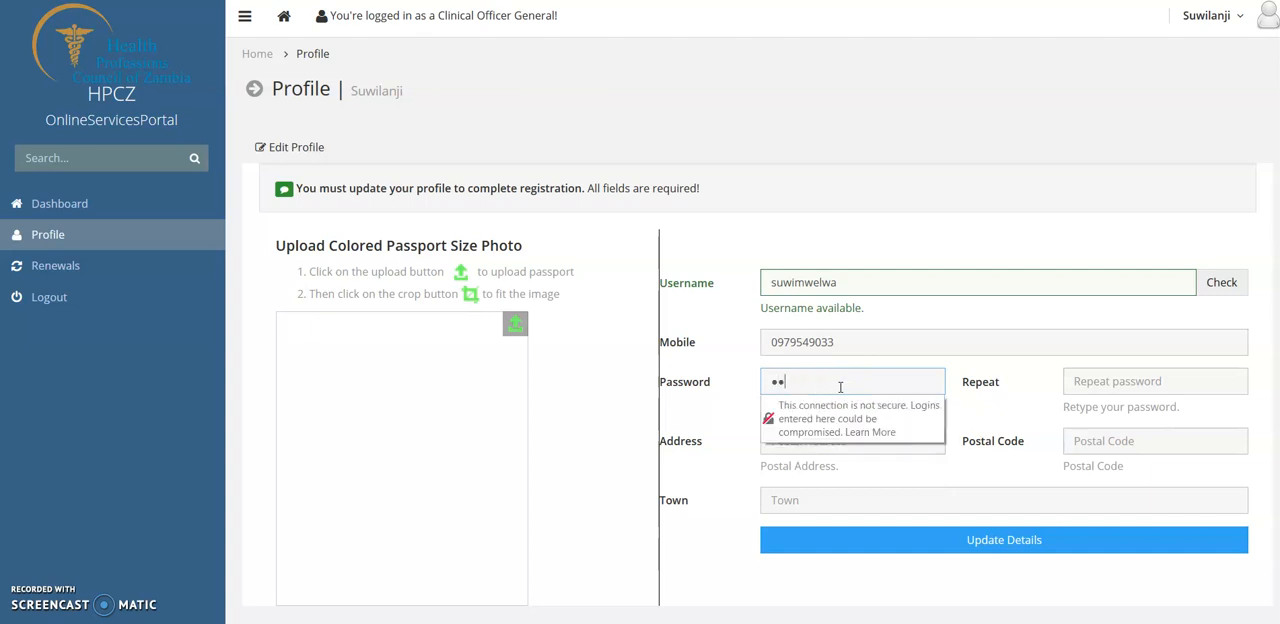
type("••••")
key("BackSpace")
key("BackSpace")
key("BackSpace")
key("BackSpace")
key("BackSpace")
key("BackSpace")
key("BackSpace")
key("BackSpace")
key("BackSpace")
key("BackSpace")
type("••••••••••")
left_click(1077, 392)
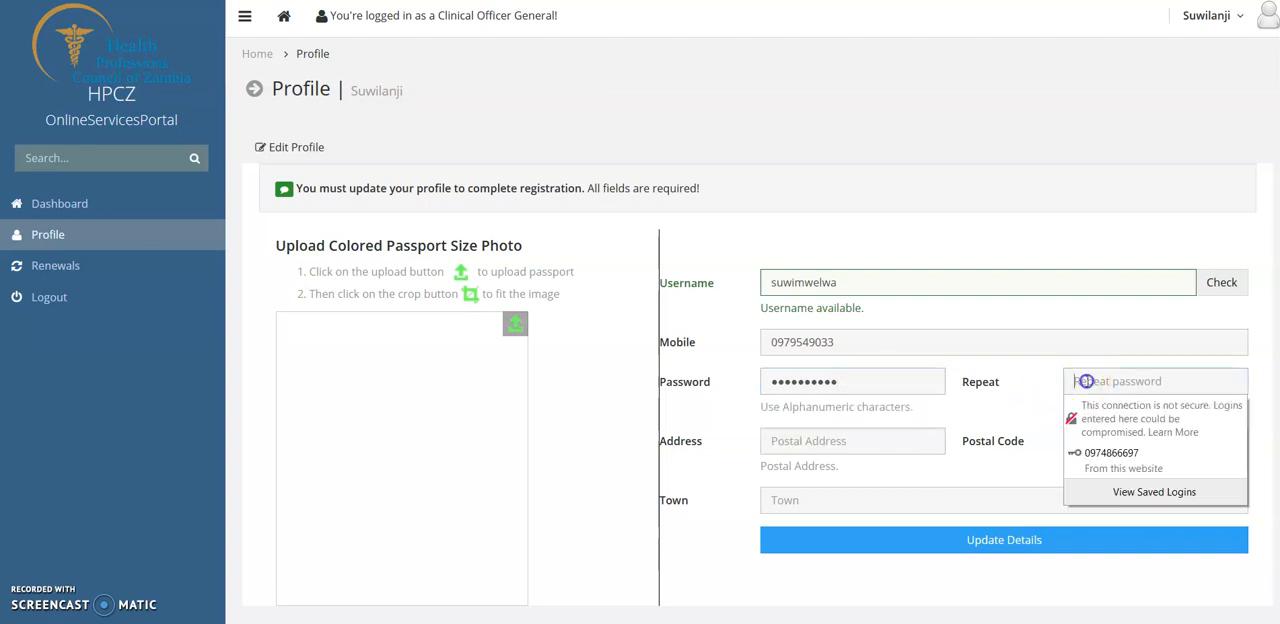
type("•••••••••")
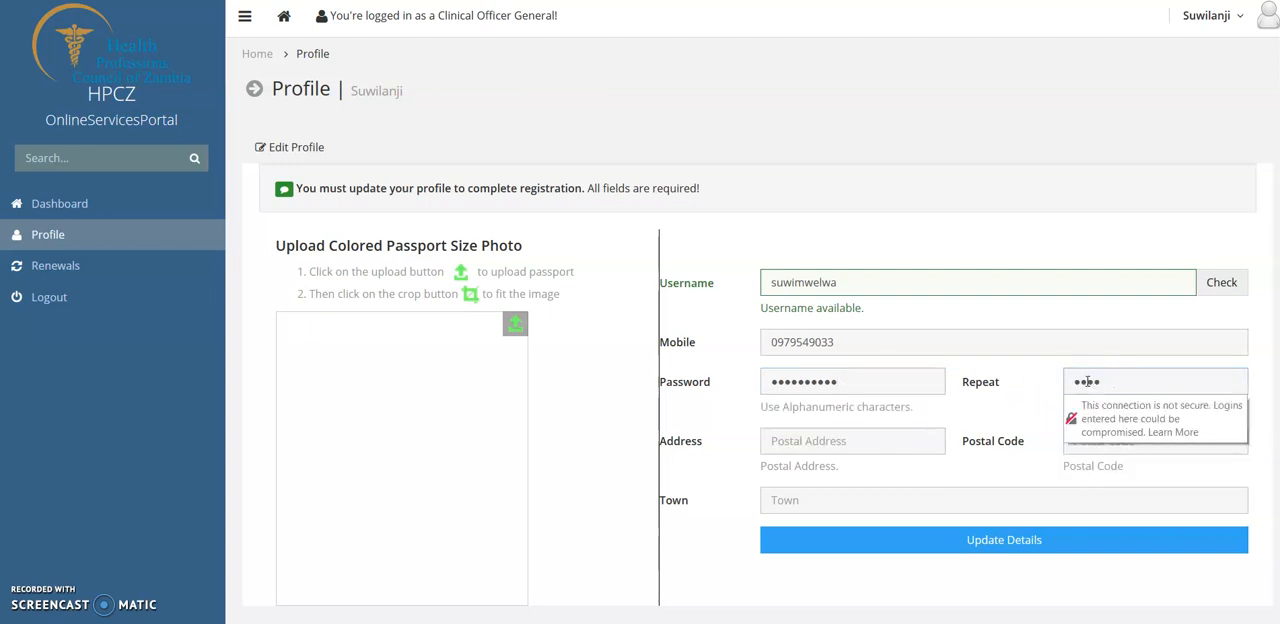
type("•")
- Fill in the profile's postal address, postal code and town, and submit the updated details
left_click(784, 443)
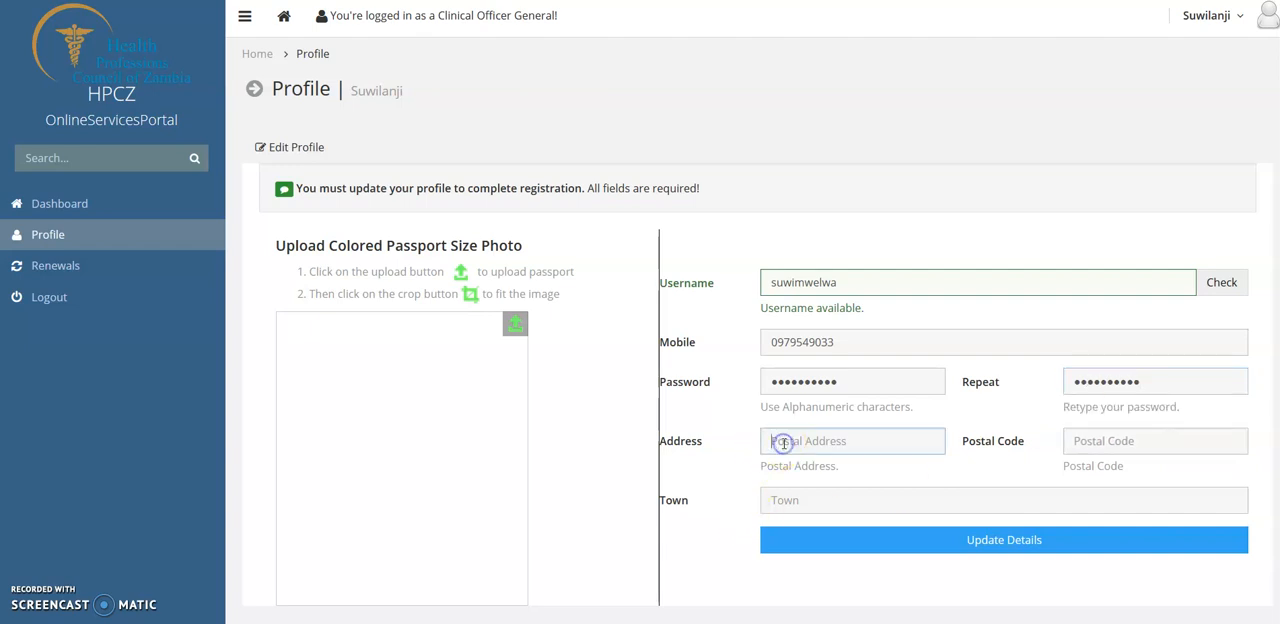
type("HPCZ")
left_click(1105, 442)
type("10101")
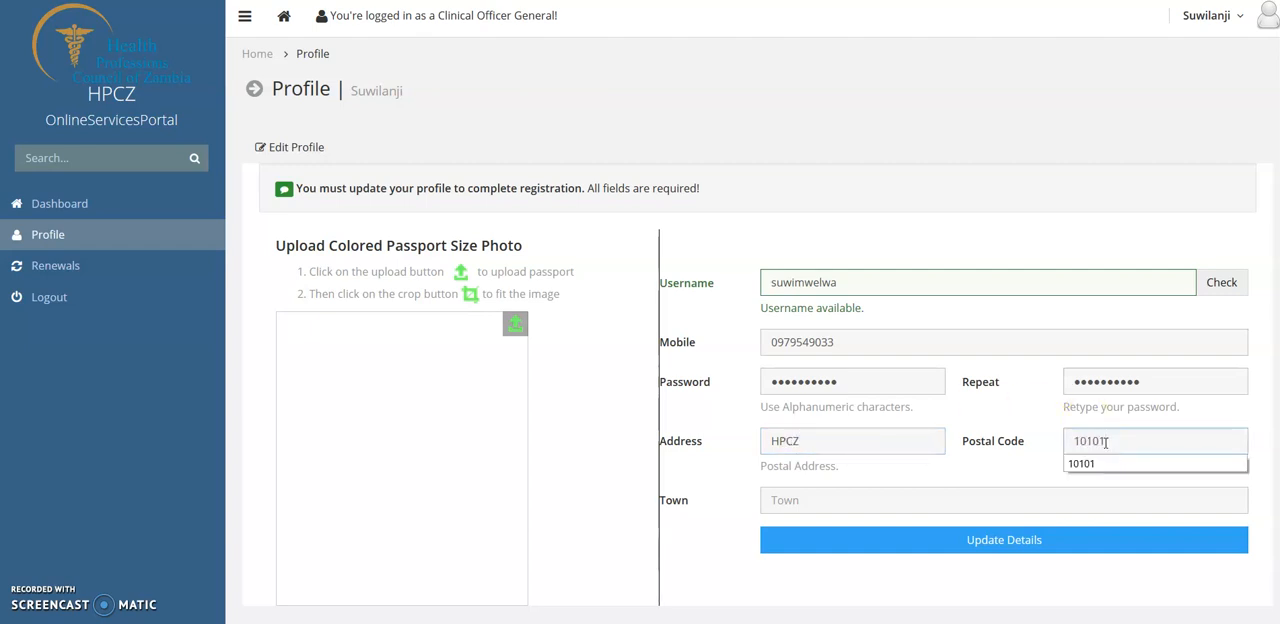
left_click(793, 501)
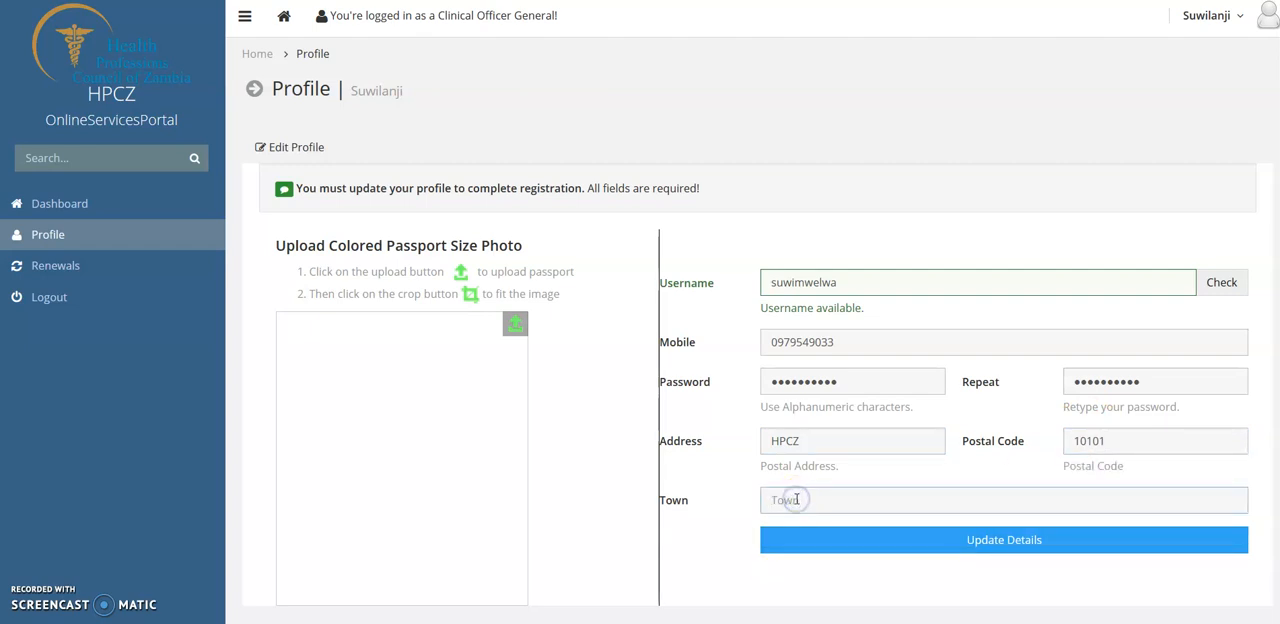
type("L")
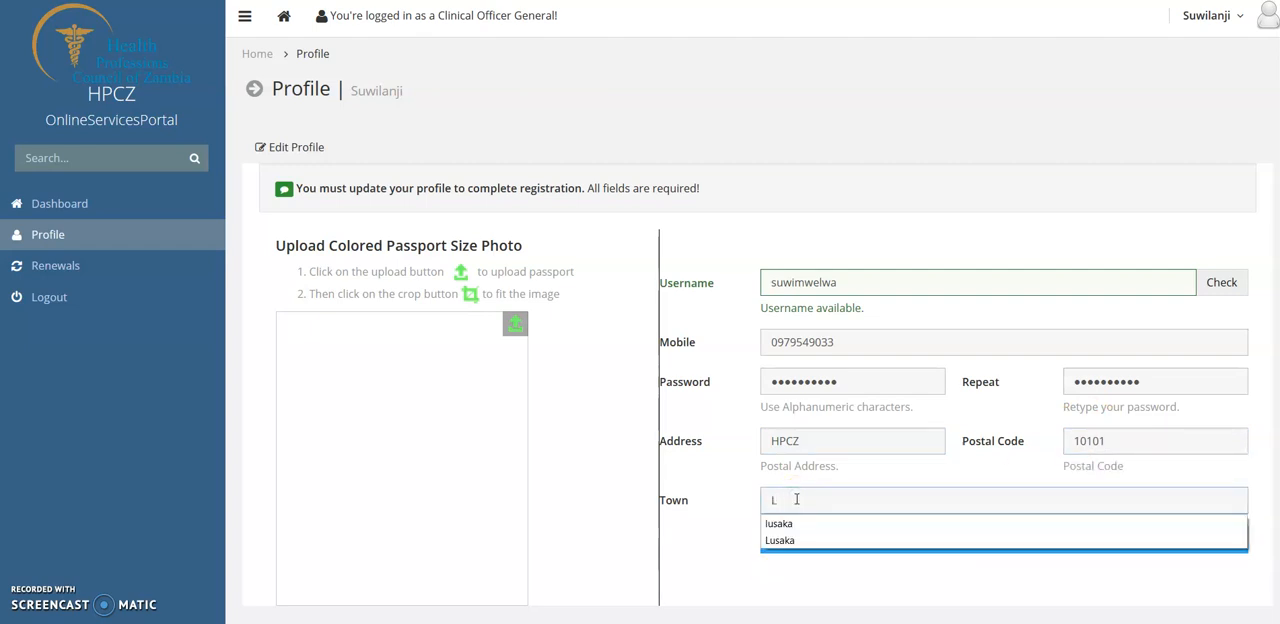
type("usaka")
key("Return")
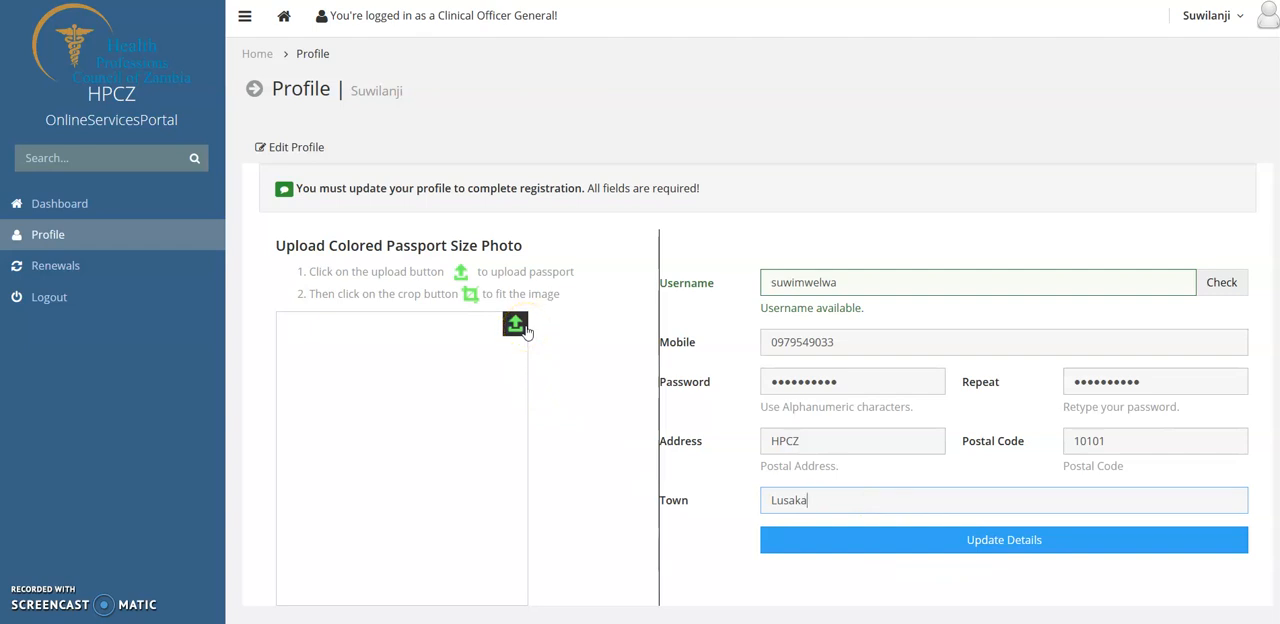
left_click(911, 545)
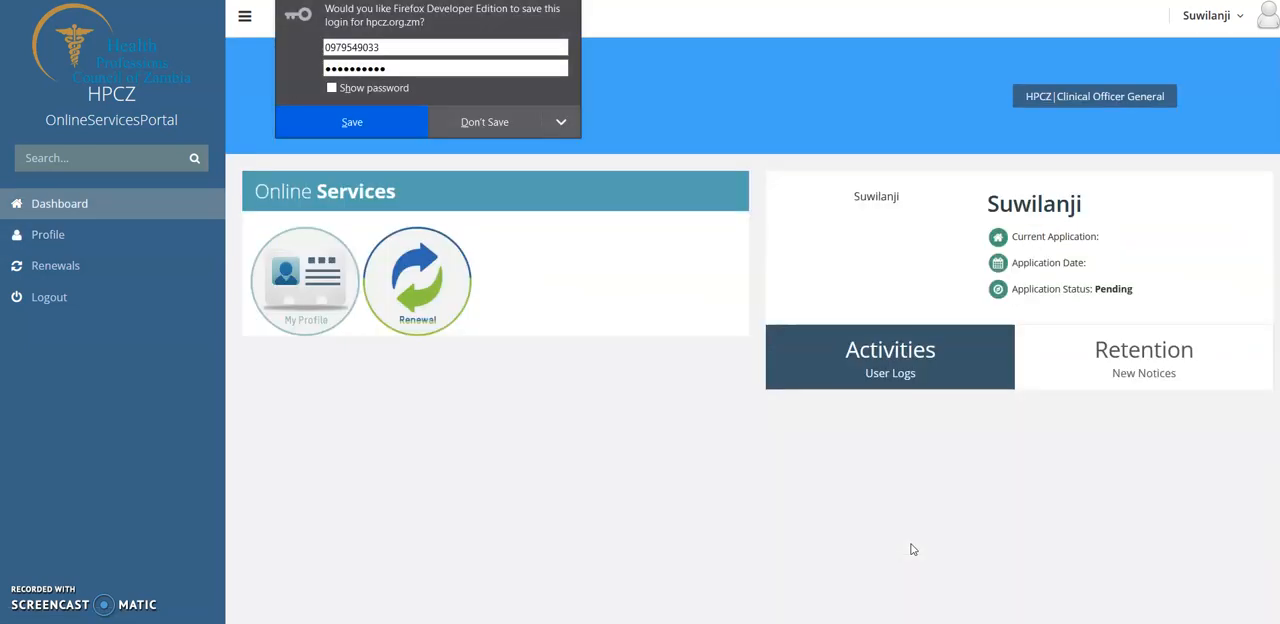
- Decline saving the portal login, and start a new 2020 renewal application from the Renewal service
left_click(466, 122)
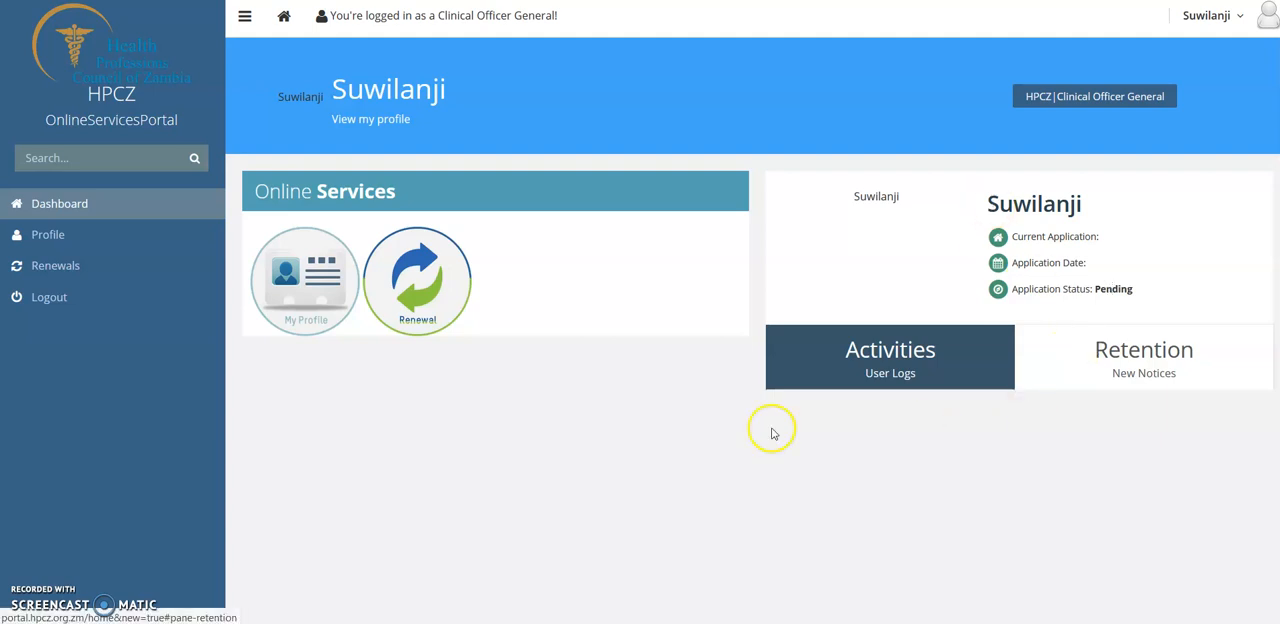
left_click(395, 301)
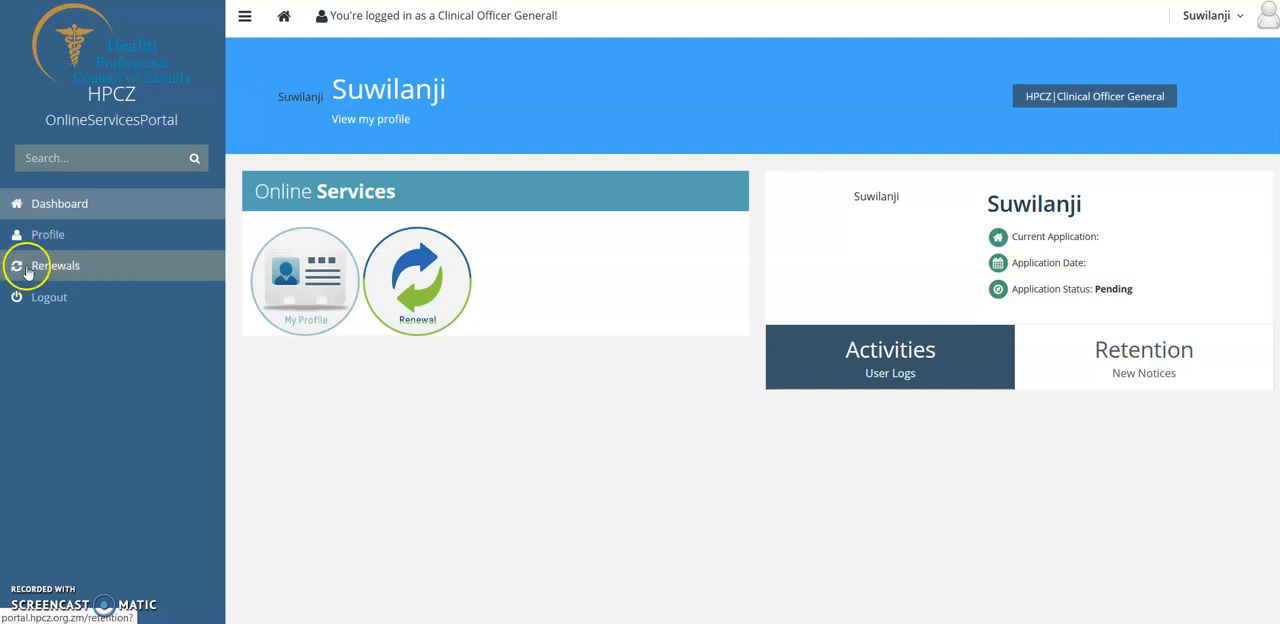
left_click(418, 302)
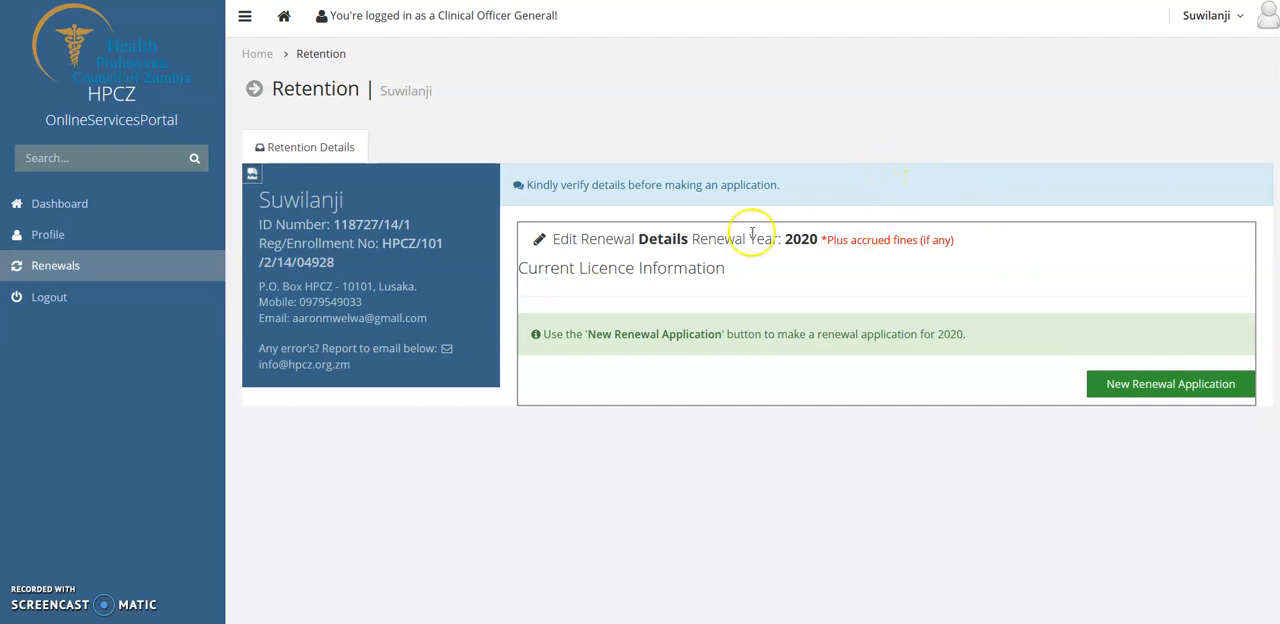
left_click(1151, 386)
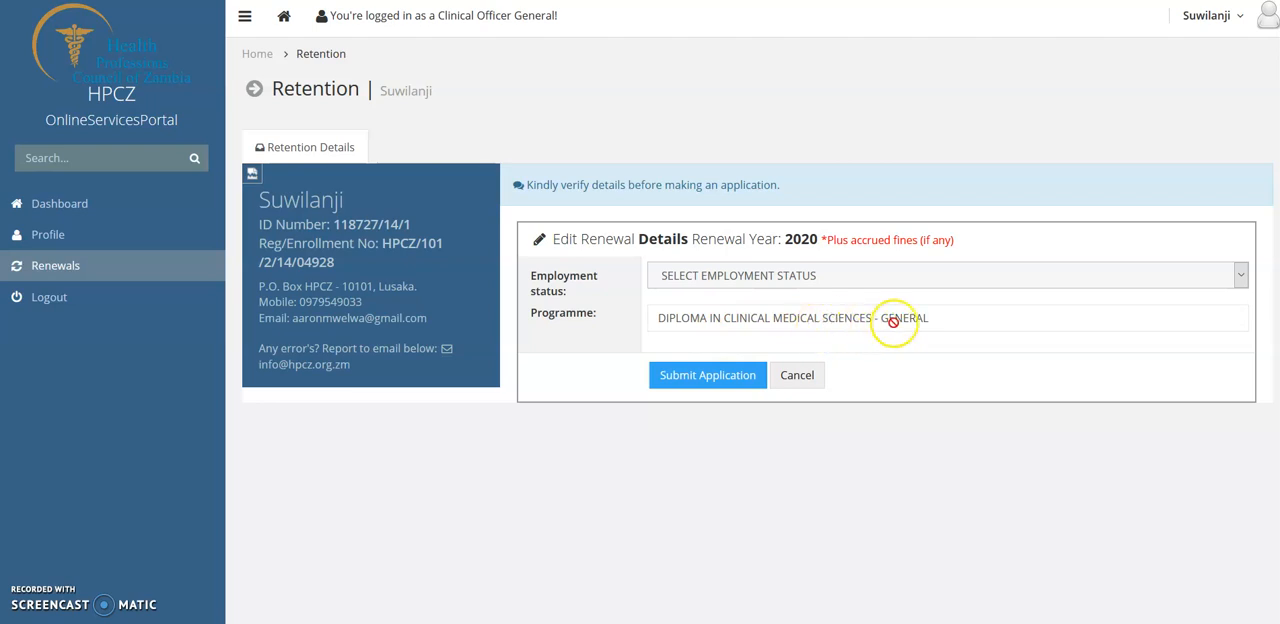
- Submit the renewal application with employment status Employed and UNITED NATIONS CLINIC (LUSAKA) as the facility
left_click(733, 275)
left_click(688, 317)
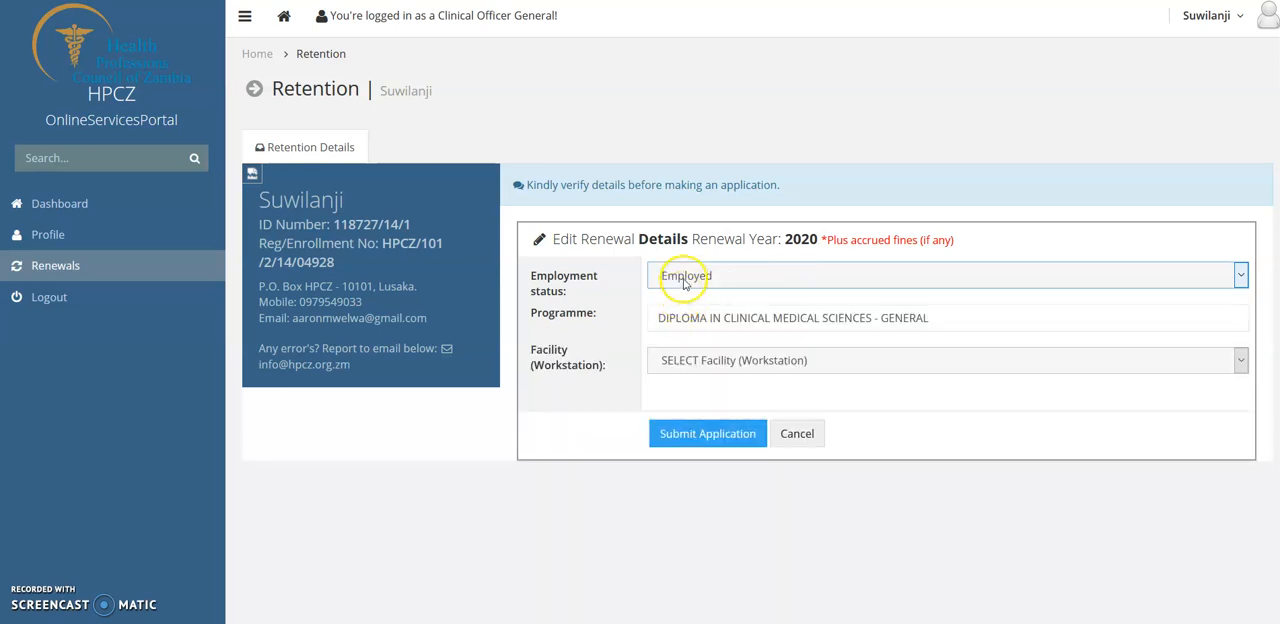
left_click(738, 362)
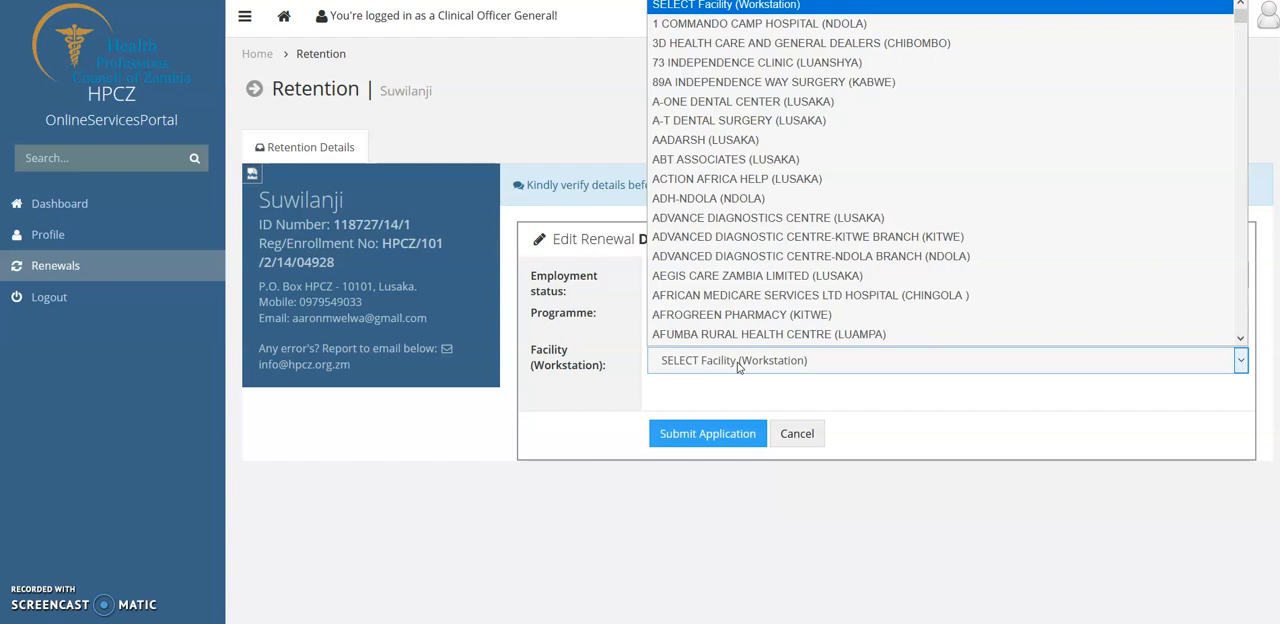
type("uni")
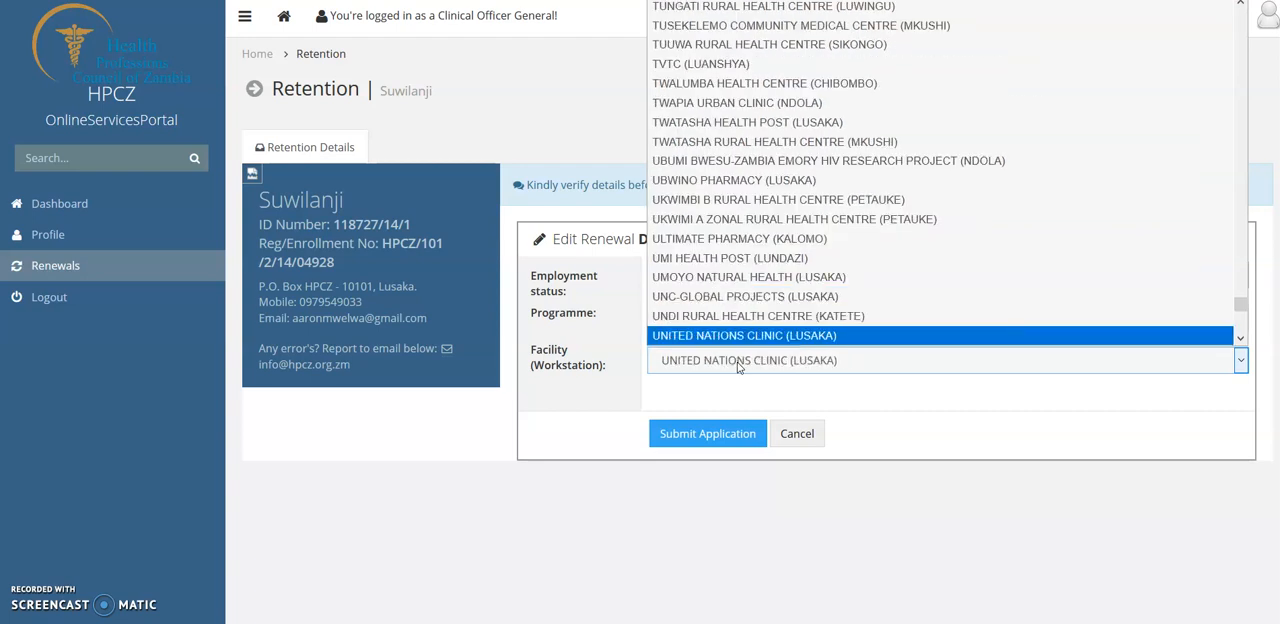
left_click(741, 338)
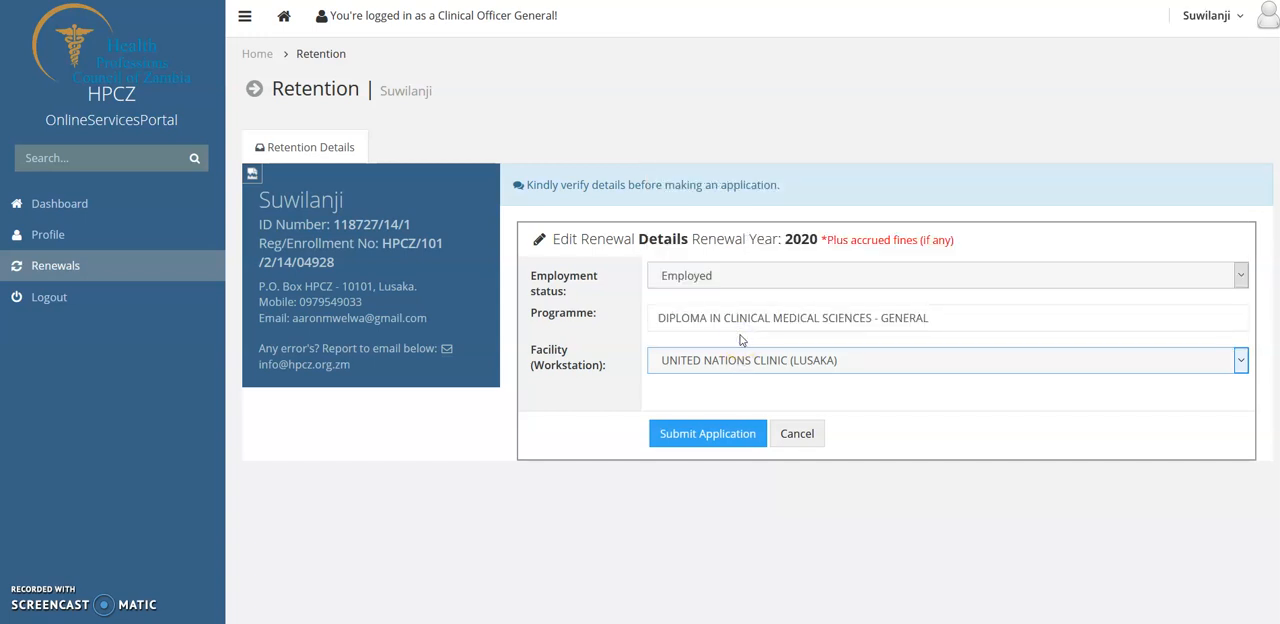
left_click(695, 438)
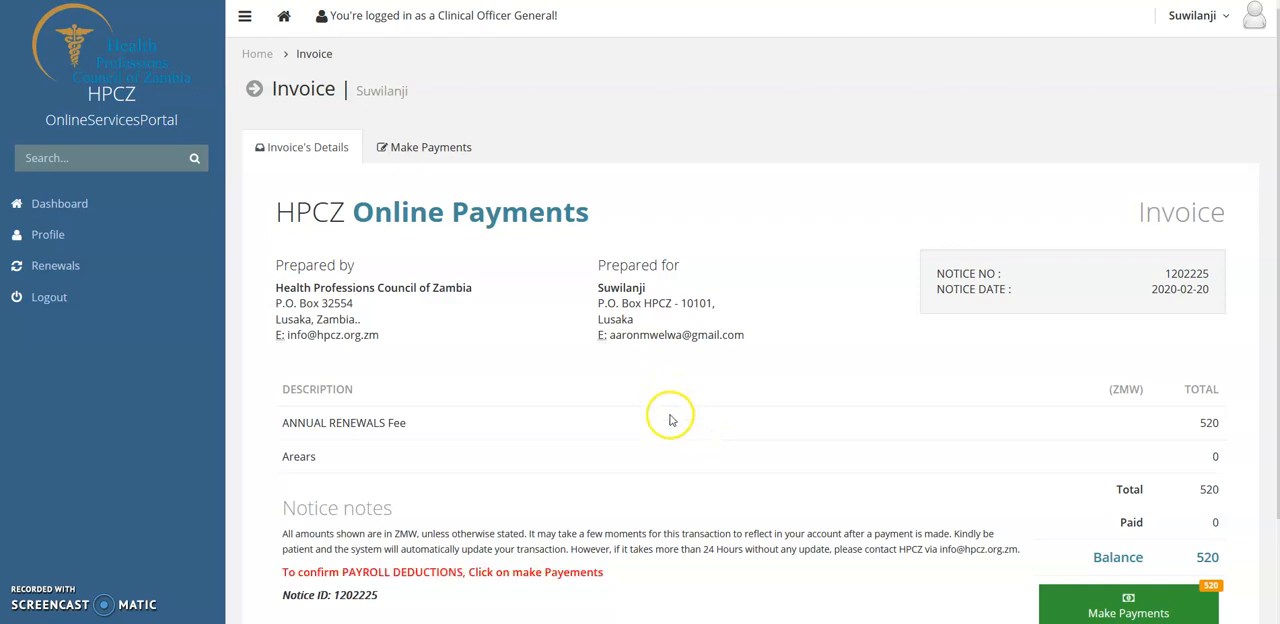
- Review the renewal invoice and proceed to its payment, confirming it via the Government Payroll option
scroll(668, 400, "down", 2)
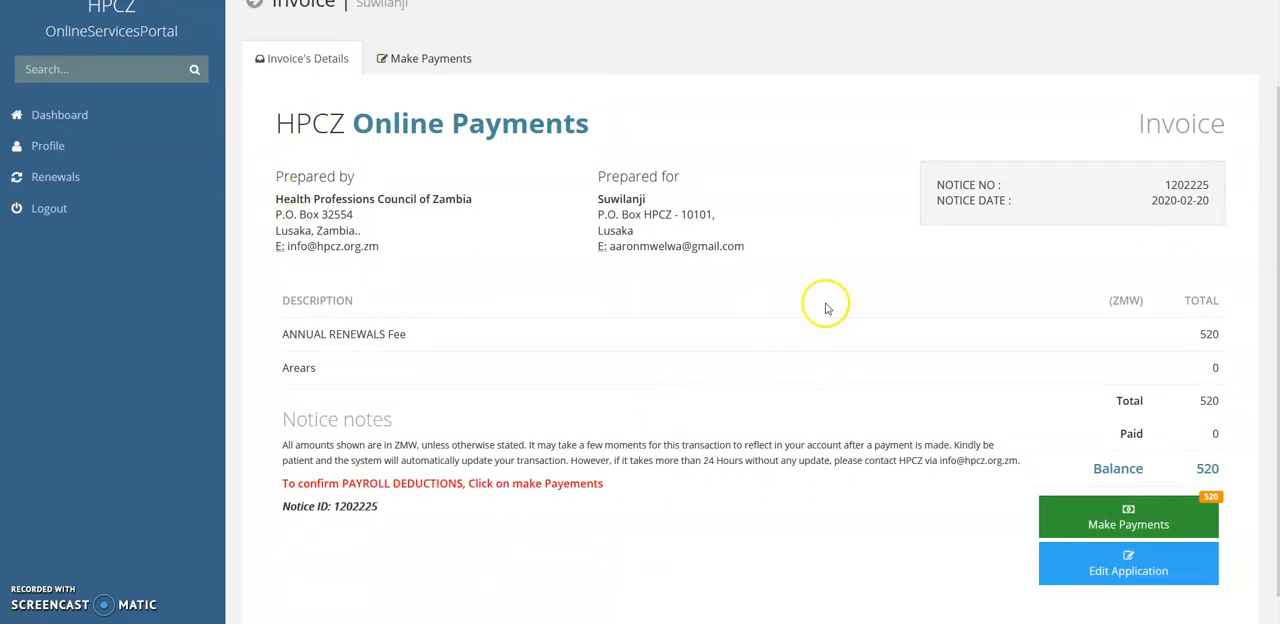
scroll(485, 178, "up", 2)
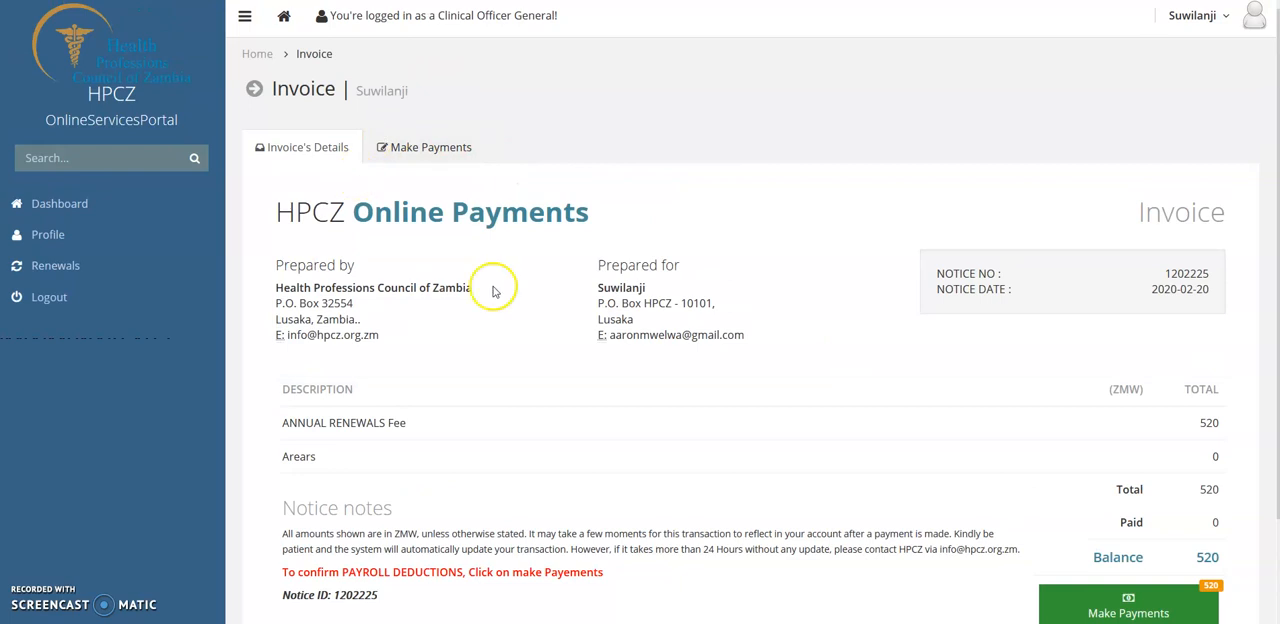
scroll(582, 428, "down", 1)
scroll(582, 428, "down", 1)
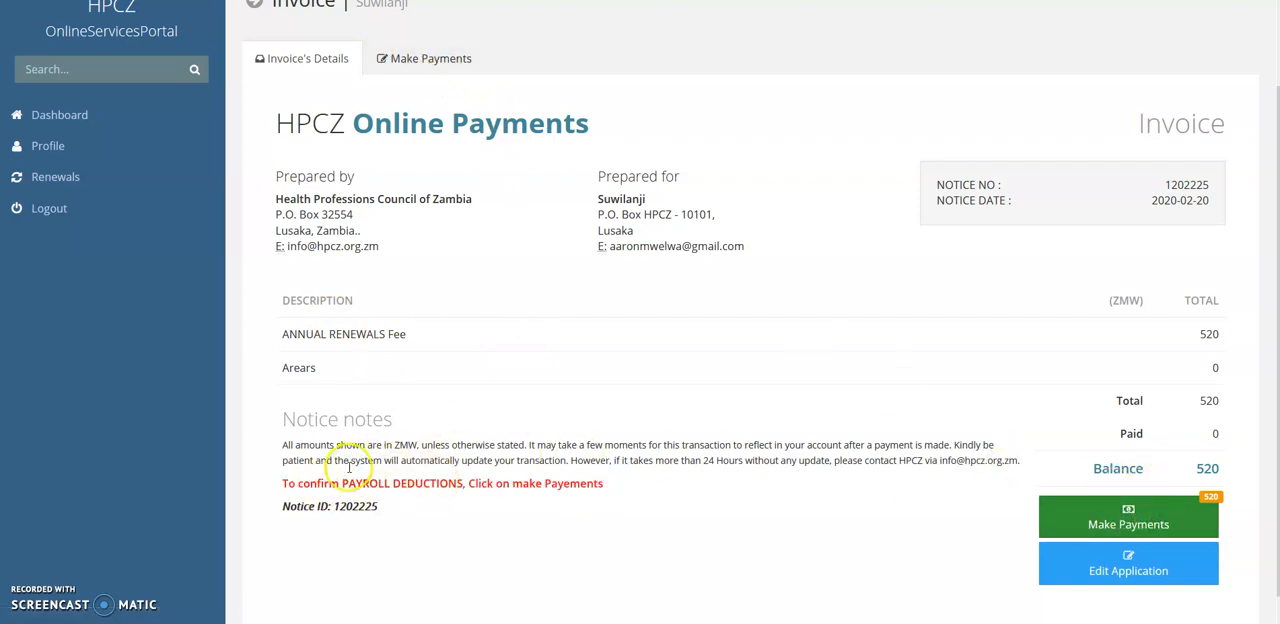
left_click(1119, 538)
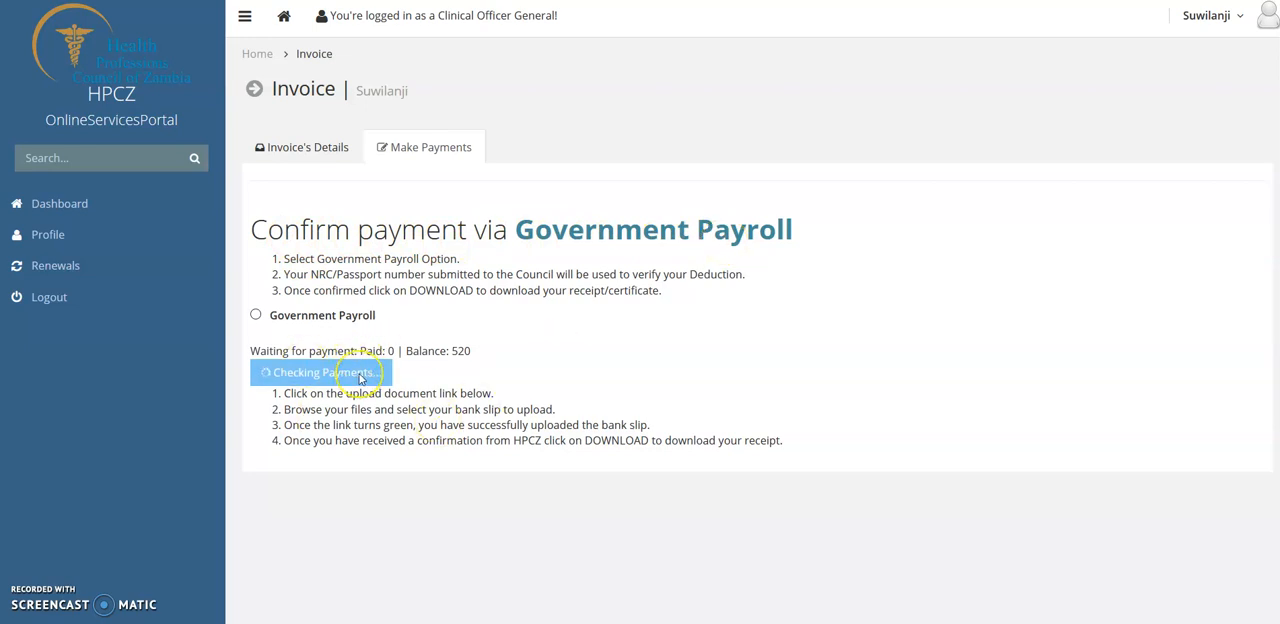
left_click(257, 318)
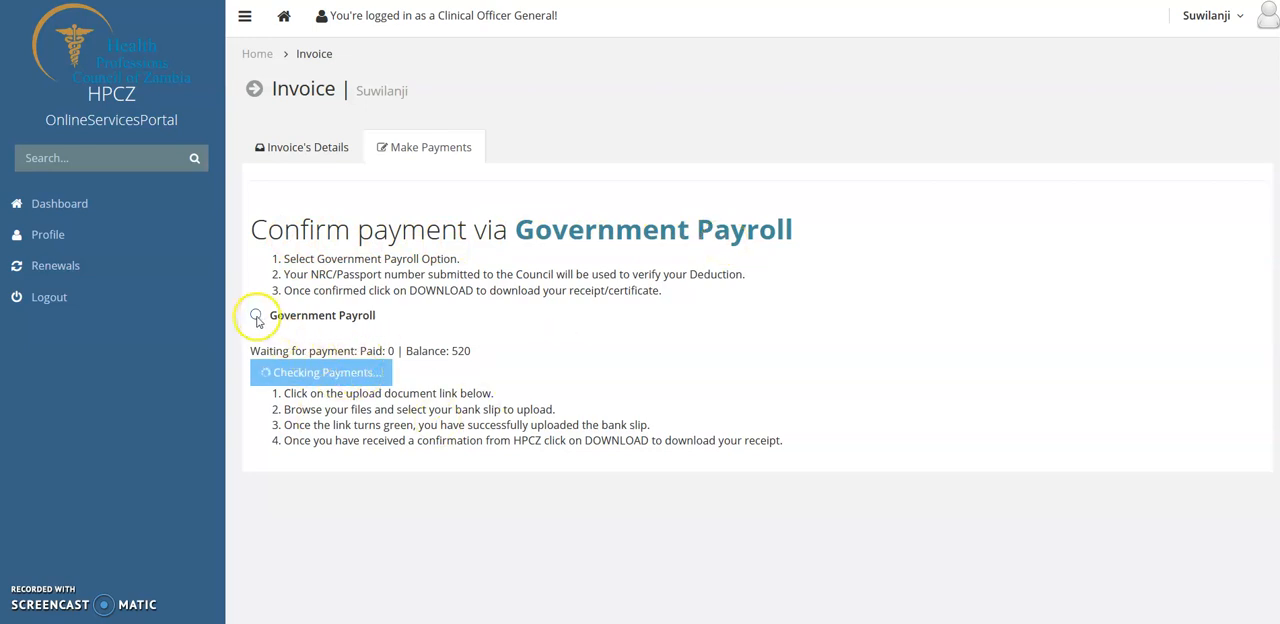
left_click(257, 318)
left_click(257, 316)
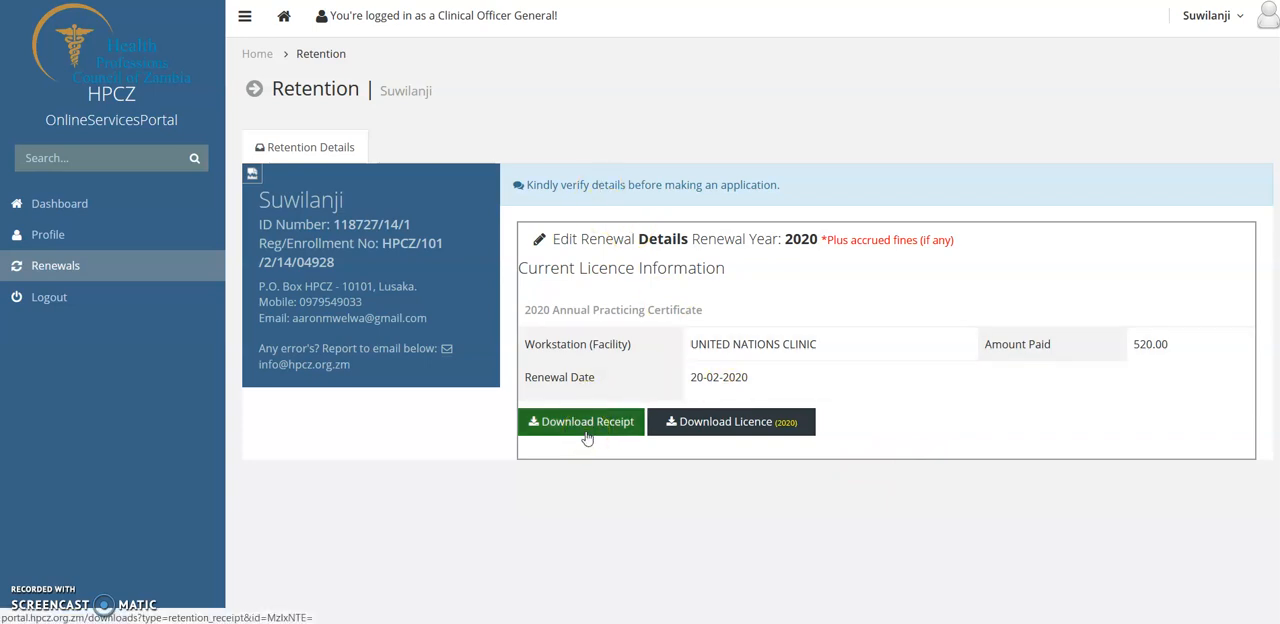
- Download the 2020 licence and choose to open the PDF with the default Soda PDF application
left_click(747, 428)
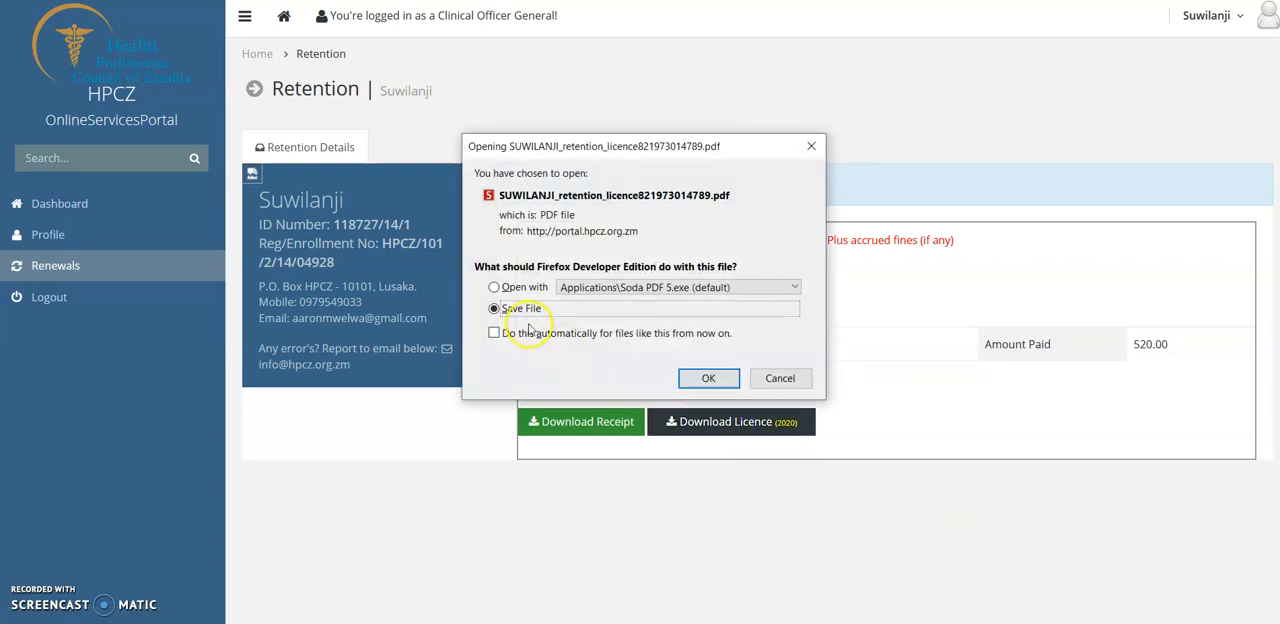
left_click(506, 288)
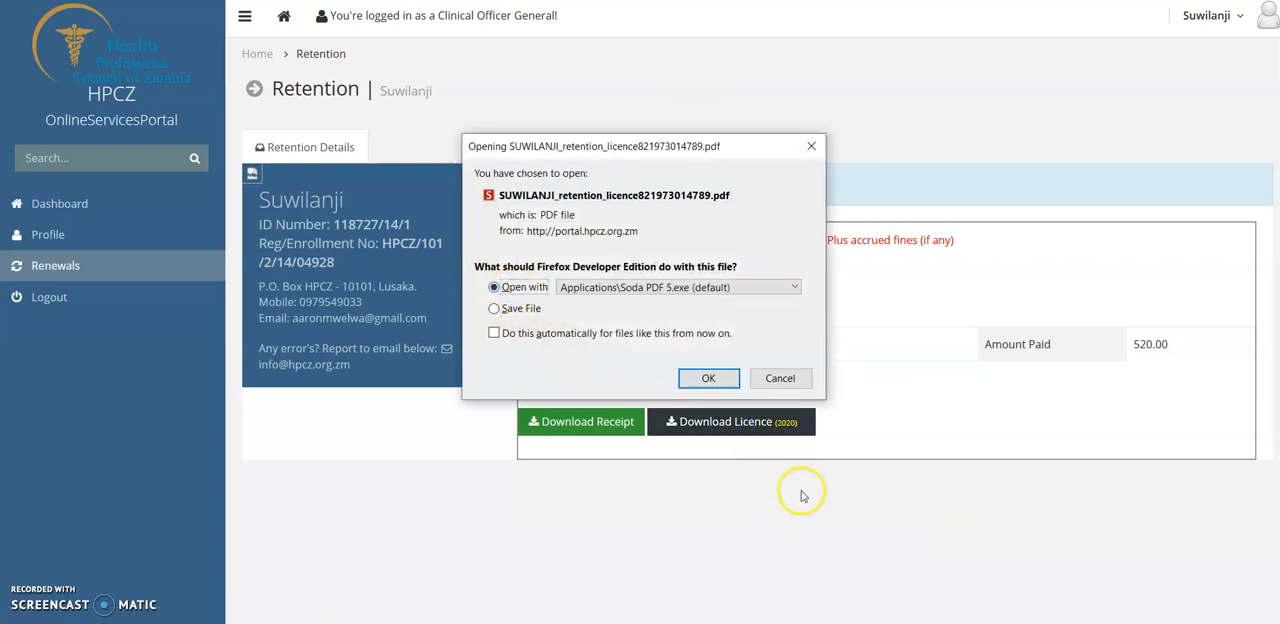
left_click(707, 379)
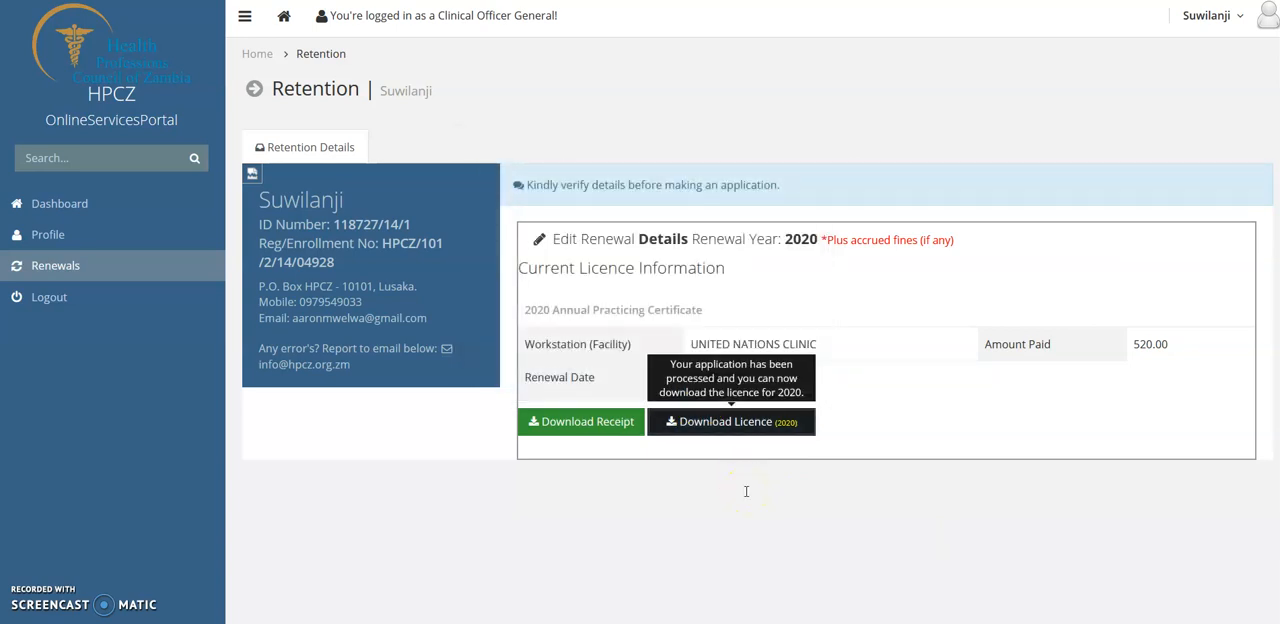
- Locate the downloaded licence PDF in its containing folder from the browser's downloads list, and leave the folder window
left_click(1115, 1)
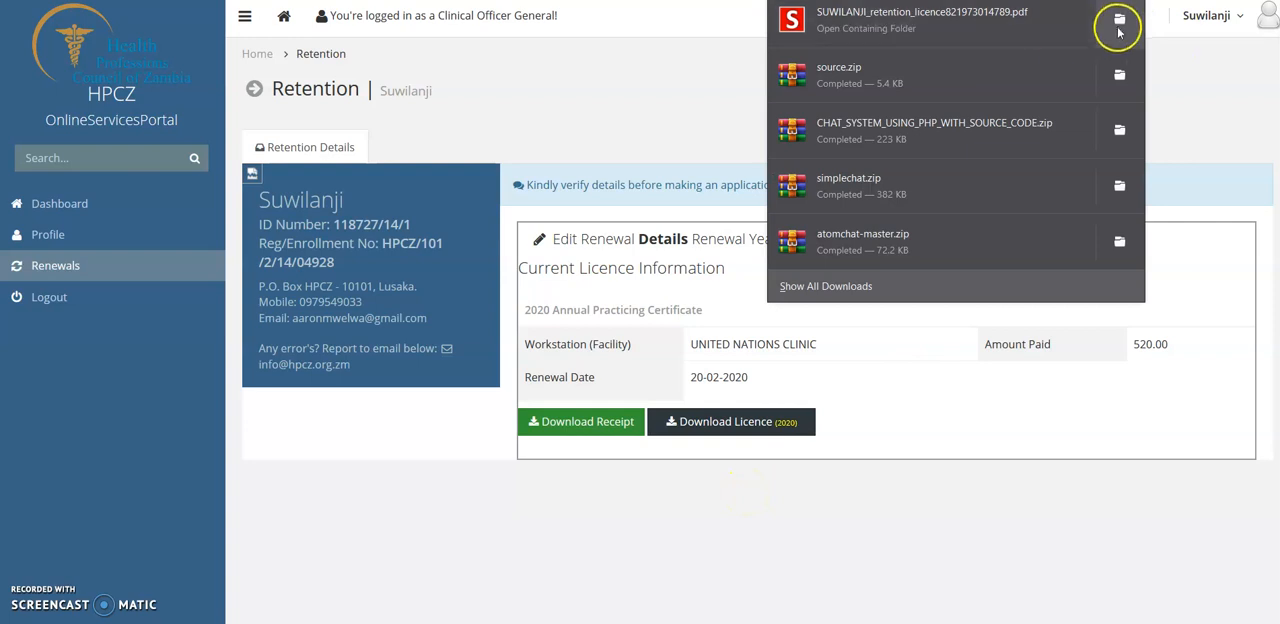
left_click(1118, 28)
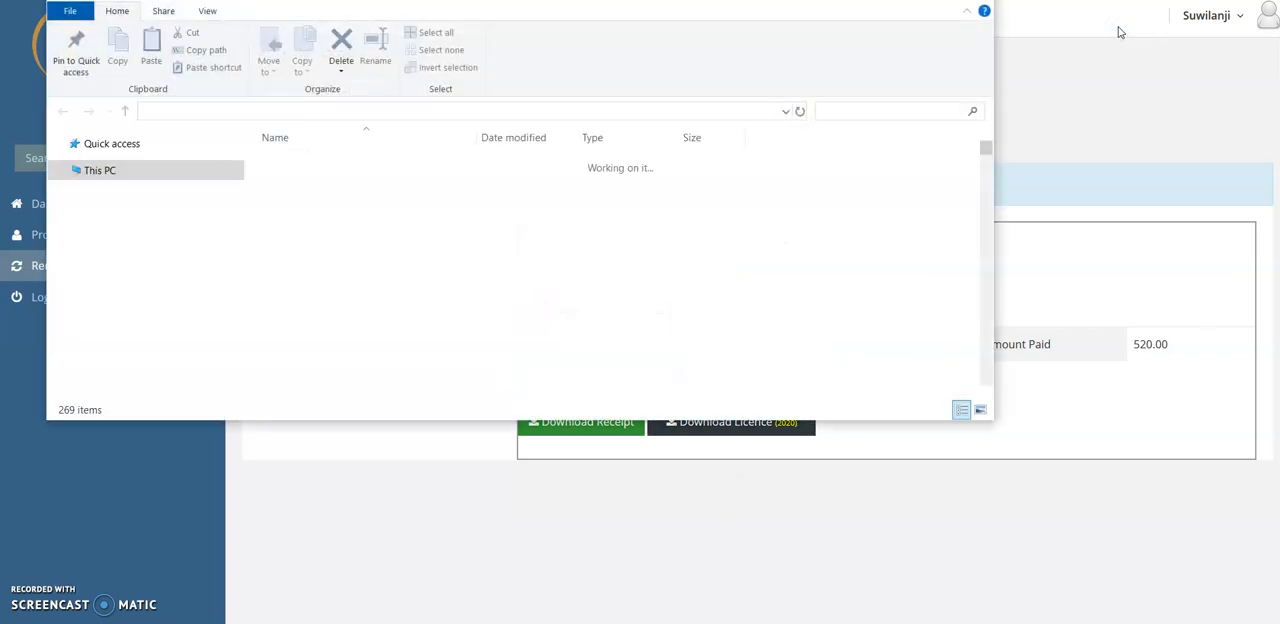
left_click(325, 392)
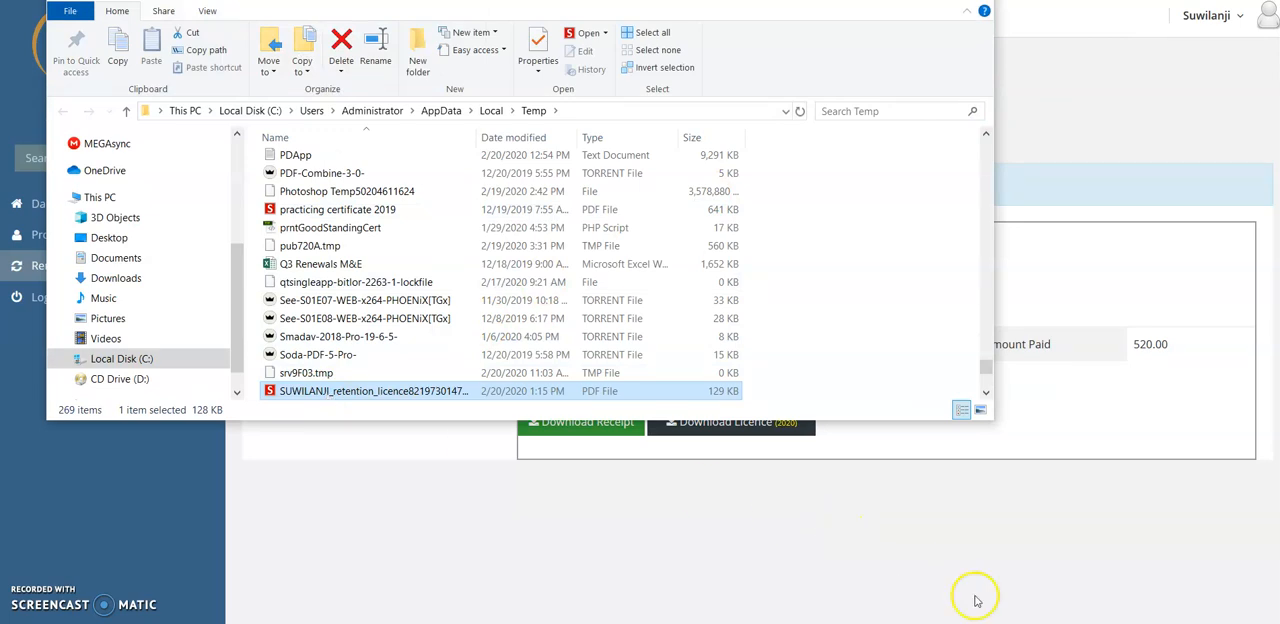
left_click(676, 325)
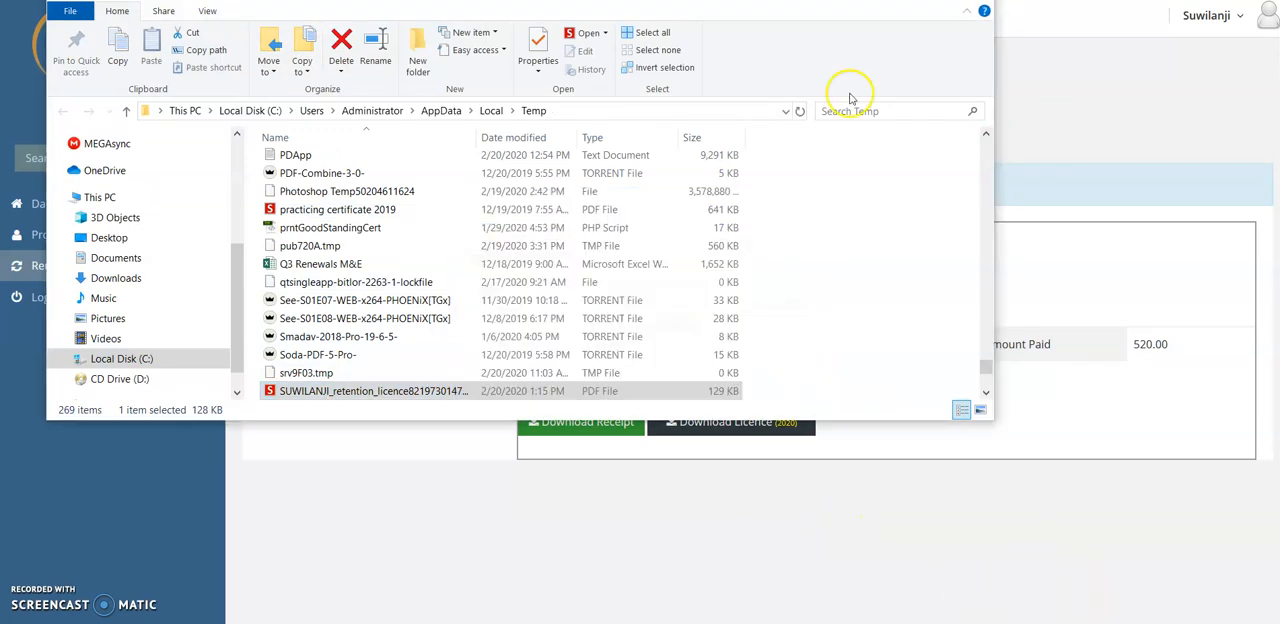
left_click(886, 1)
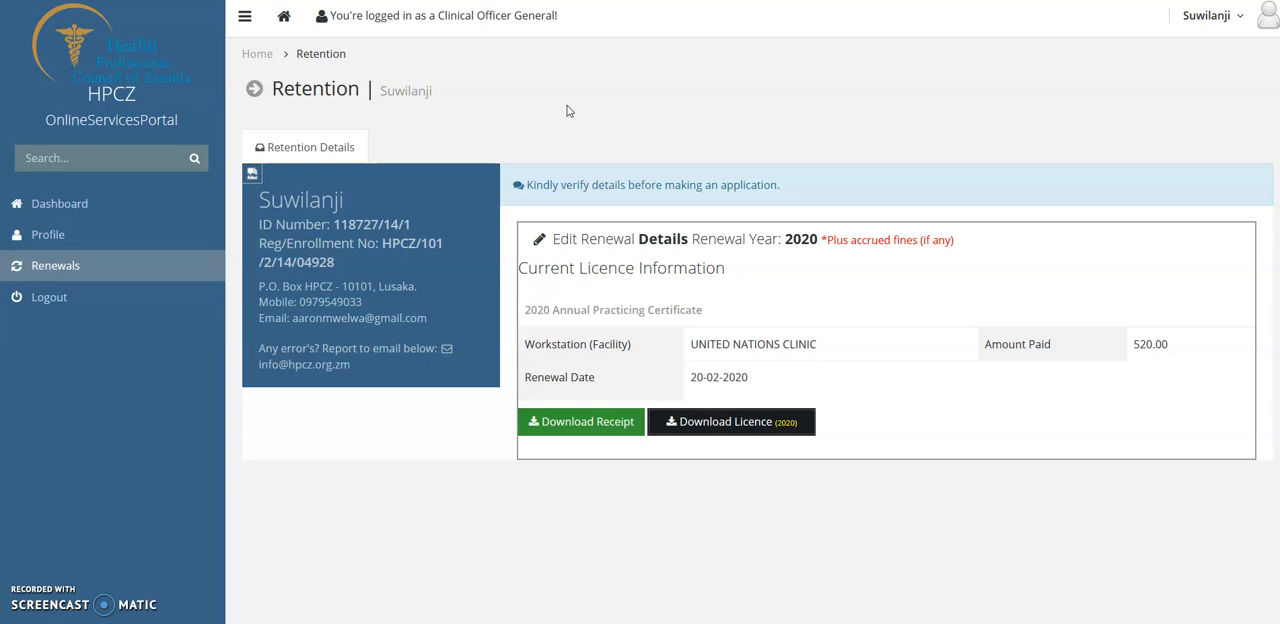
left_click(476, 100)
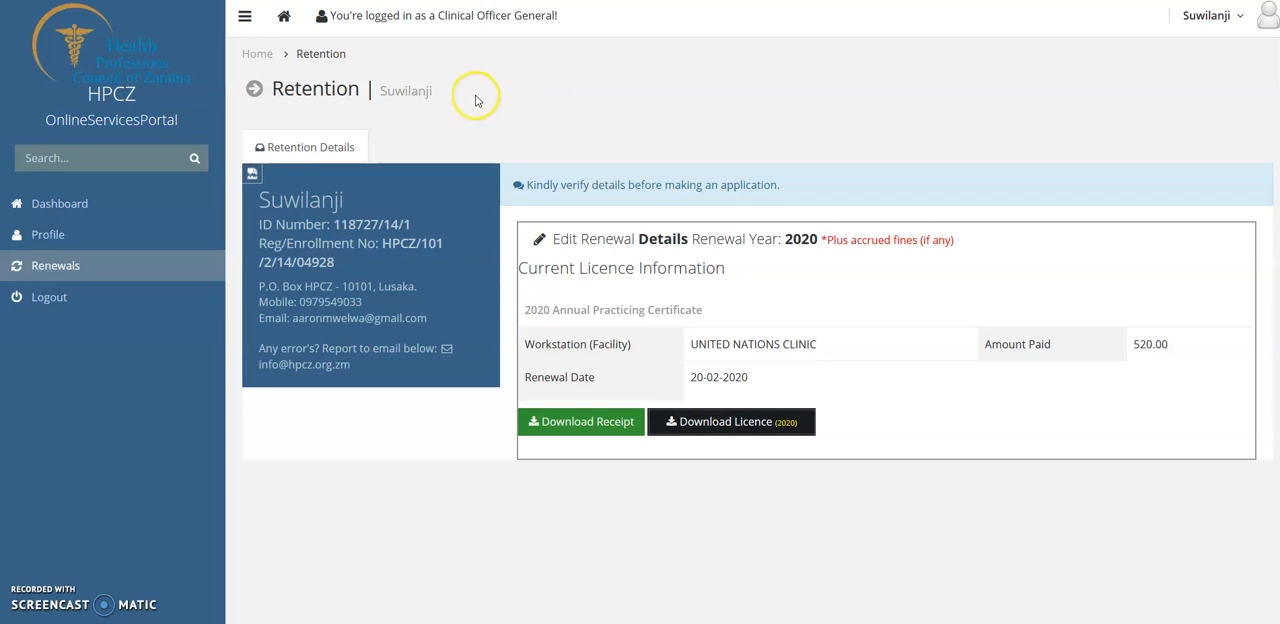
left_click(668, 127)
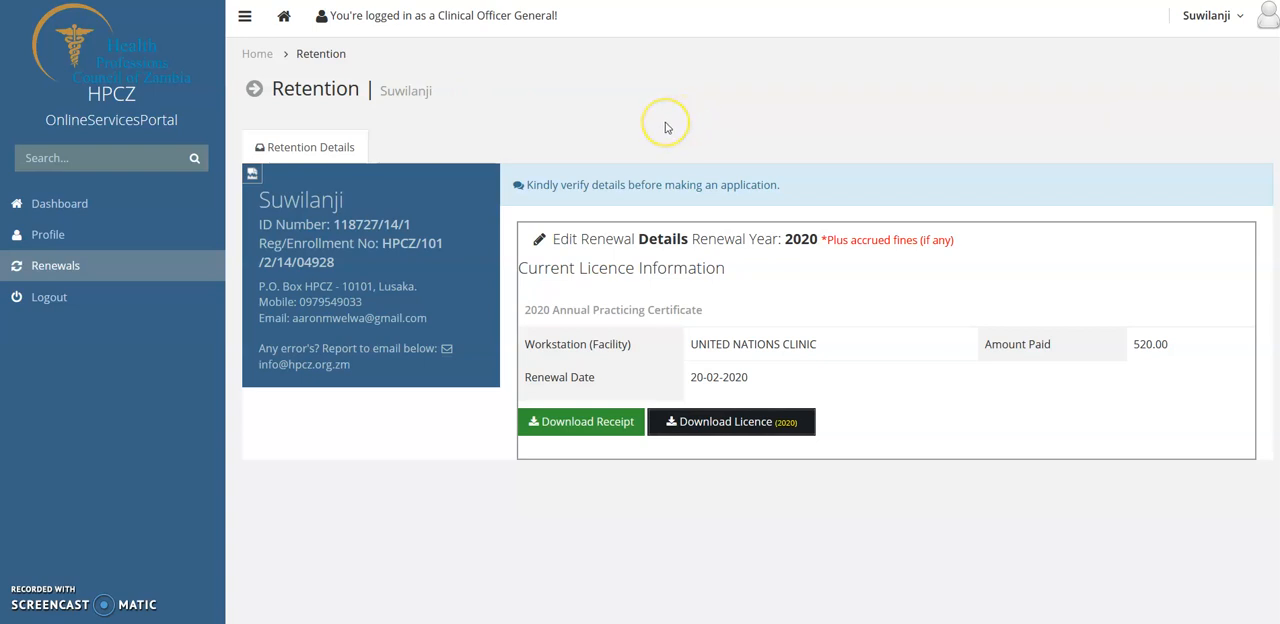